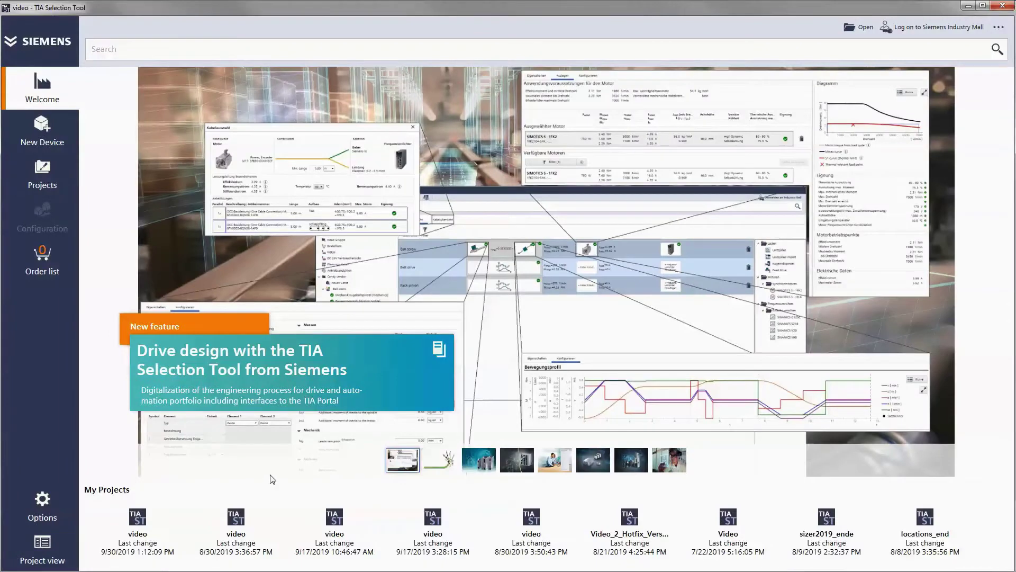
Add a SIZER drive-dimensioning device named Axis to group_1 from Drive technology.
left_click(49, 544)
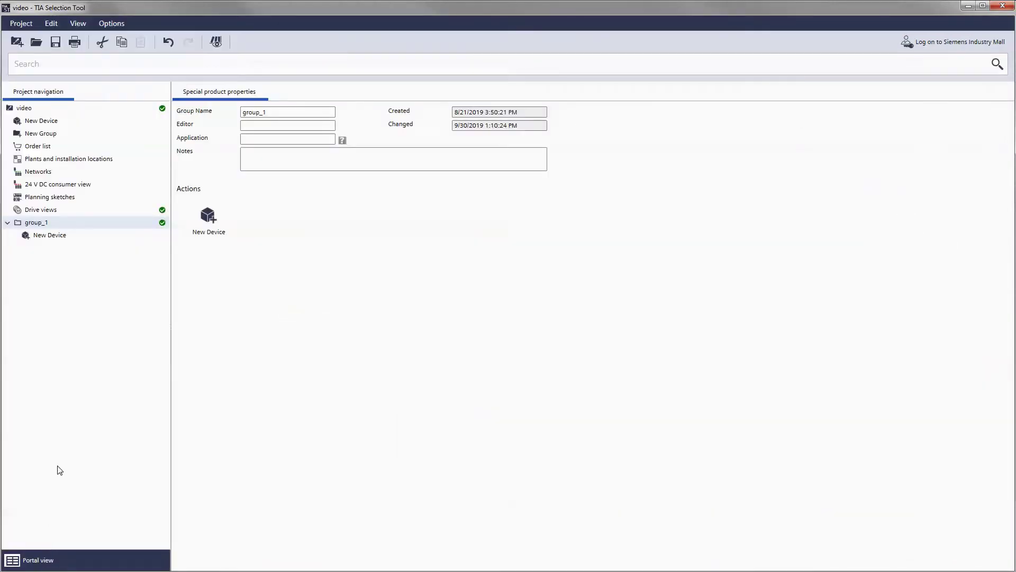
left_click(55, 239)
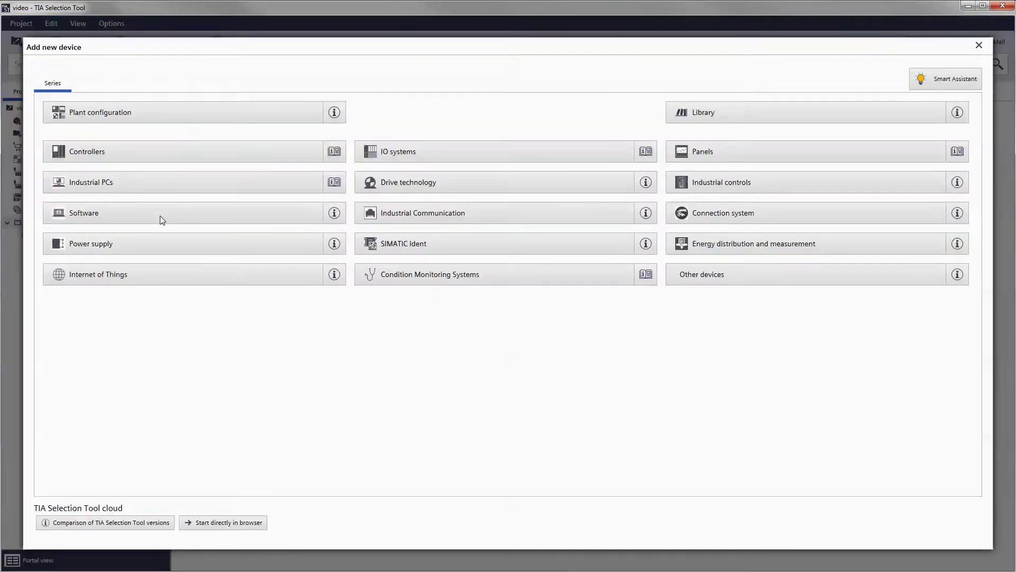
left_click(457, 189)
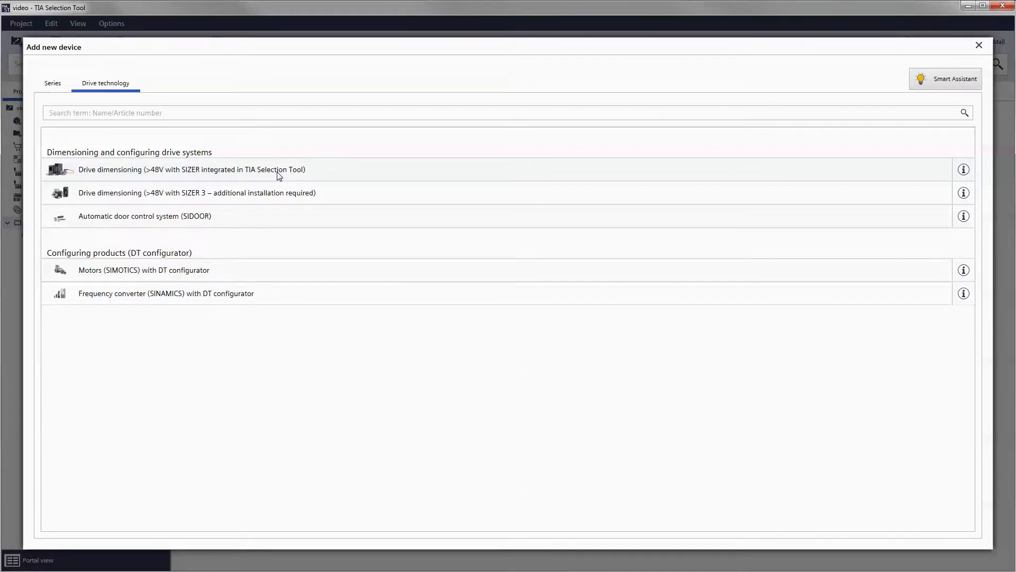
left_click(279, 175)
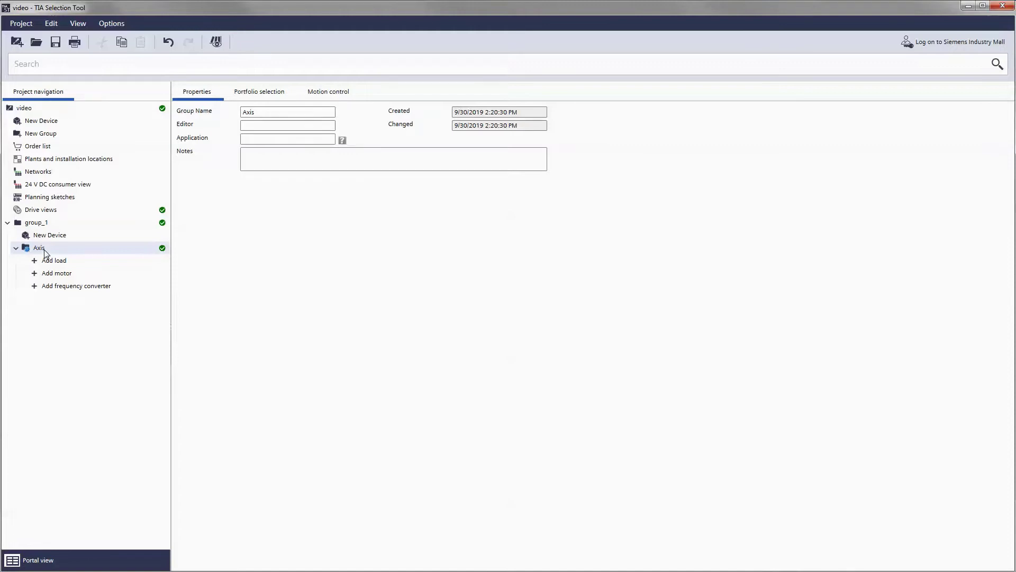
Give Axis a constant load with power 1.20 kW and speed 212 rpm.
left_click(48, 212)
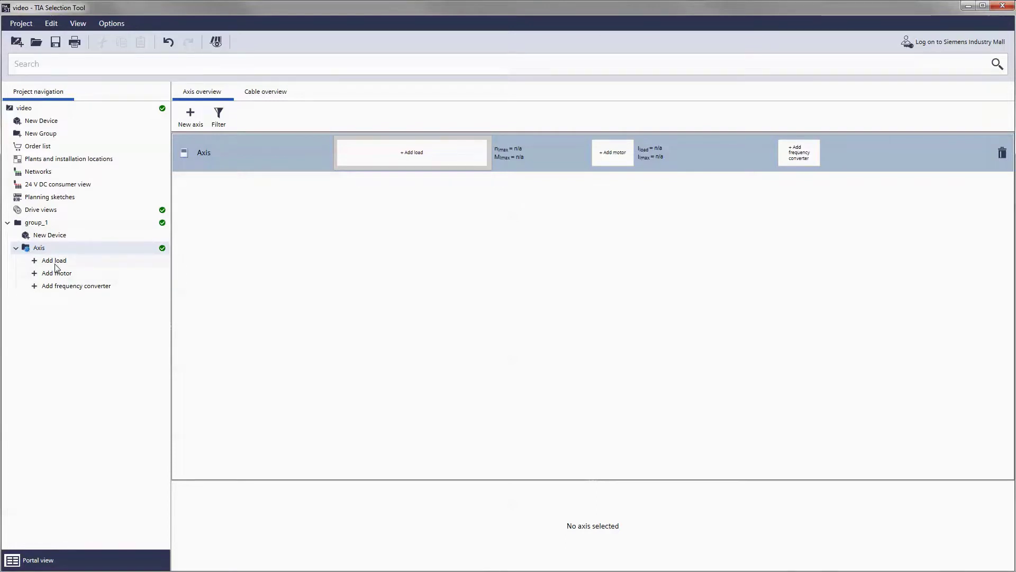
left_click(55, 263)
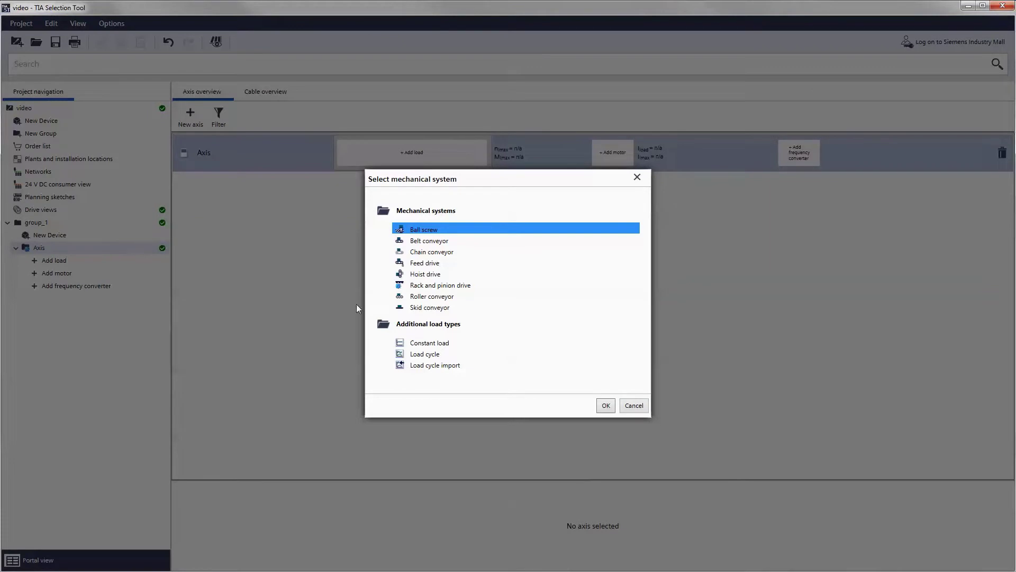
left_click(421, 344)
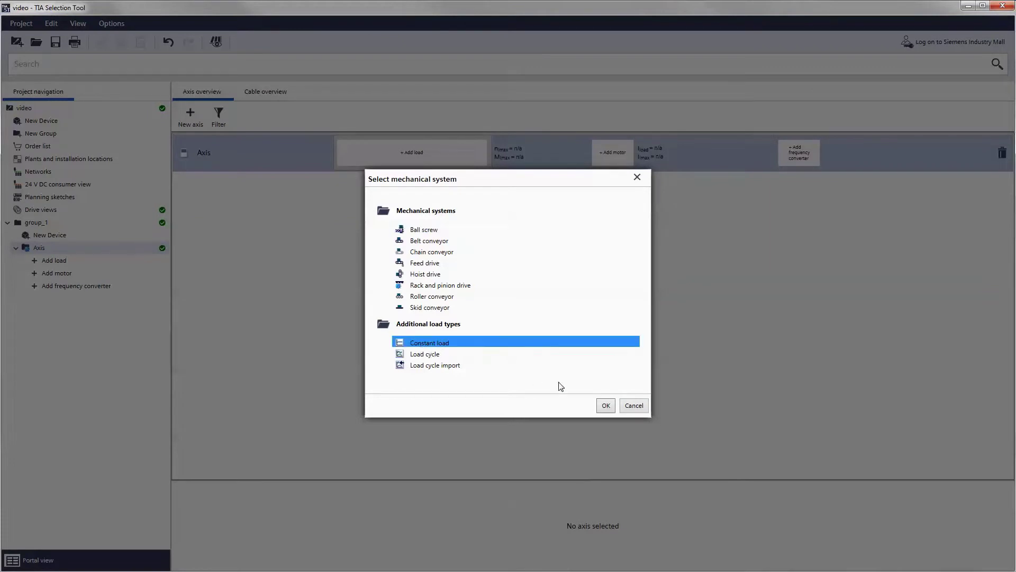
left_click(603, 408)
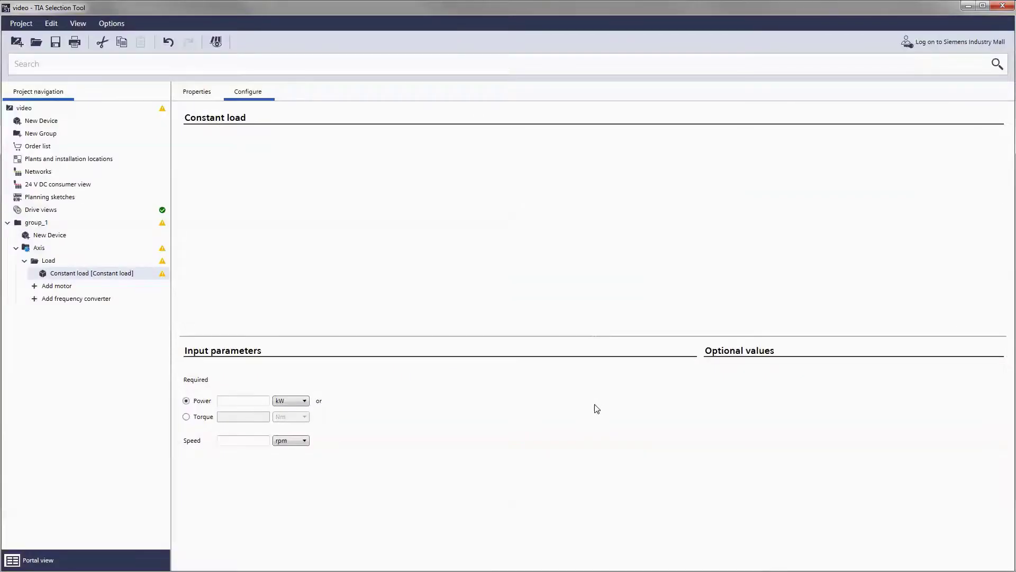
left_click(240, 401)
key("Tab")
key("Tab")
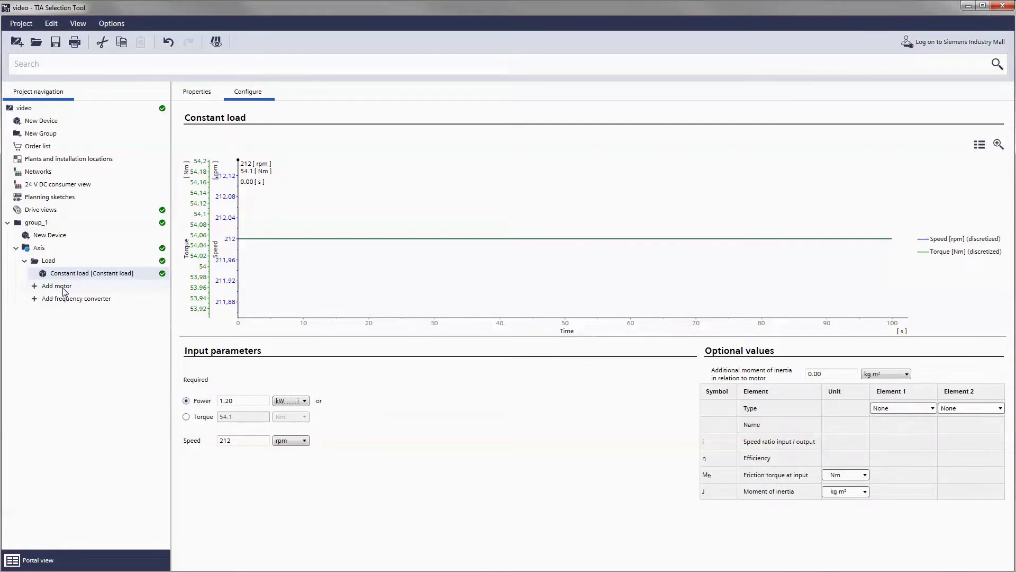
Limit the motor portfolio to standard asynchronous with right-angle gearbox, preselected for Europe.
left_click(63, 289)
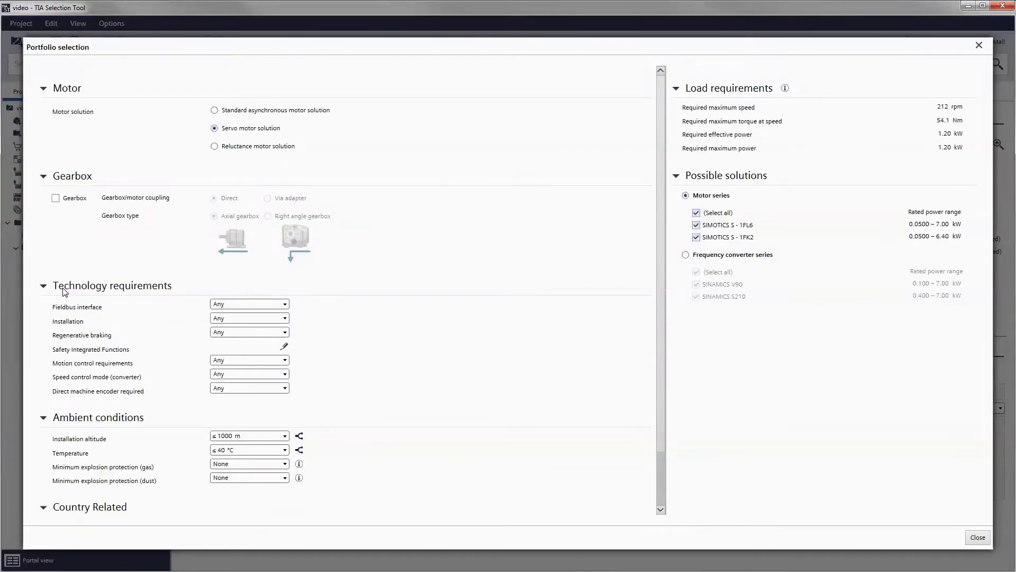
left_click(214, 111)
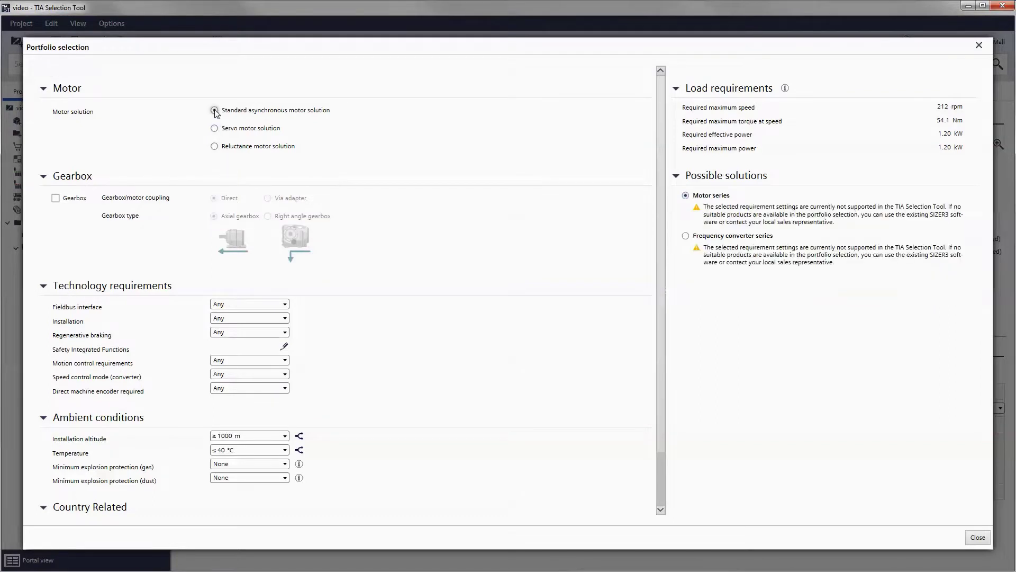
left_click(56, 199)
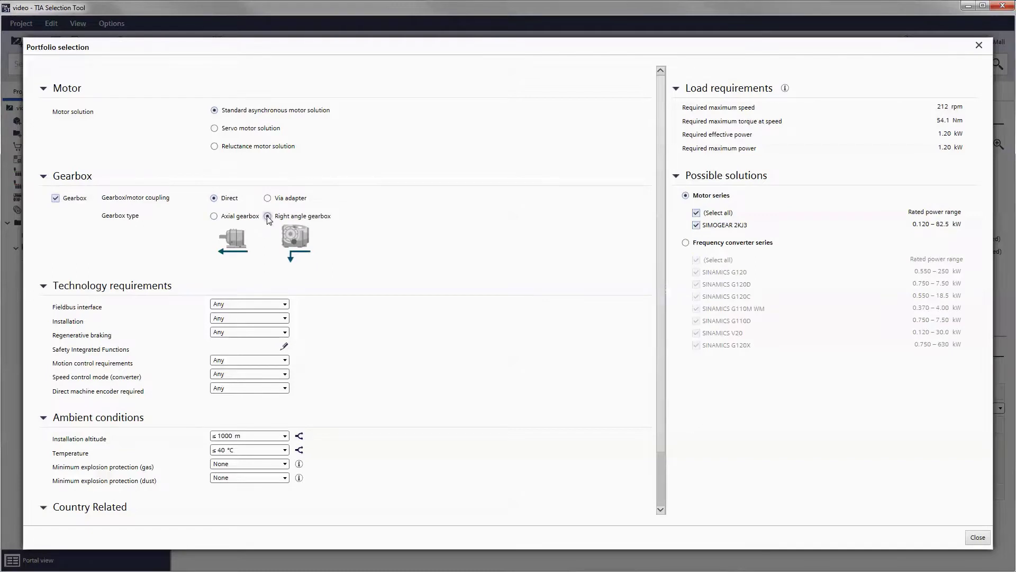
left_click(268, 216)
left_click_drag(660, 306, 659, 440)
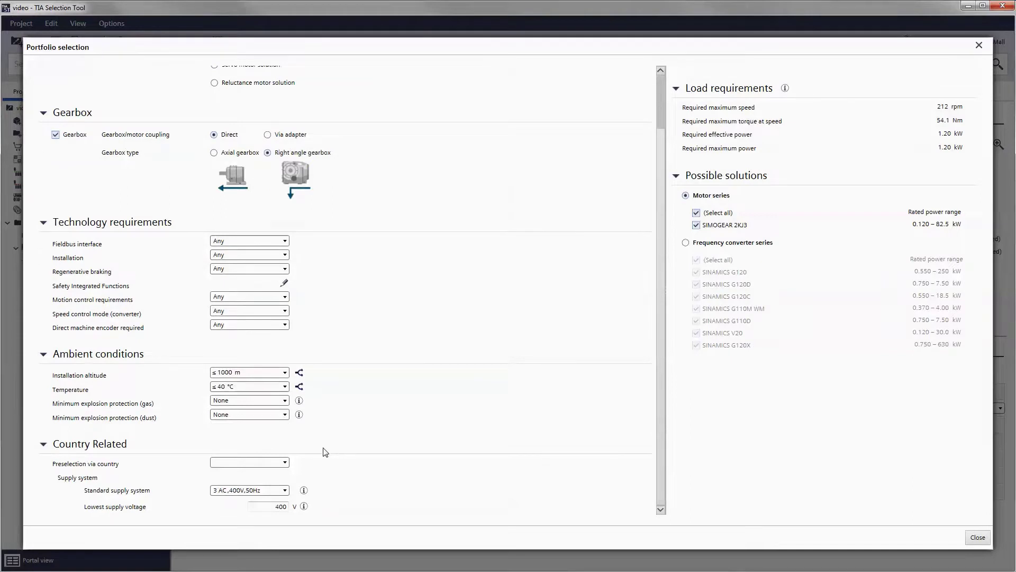
left_click(288, 464)
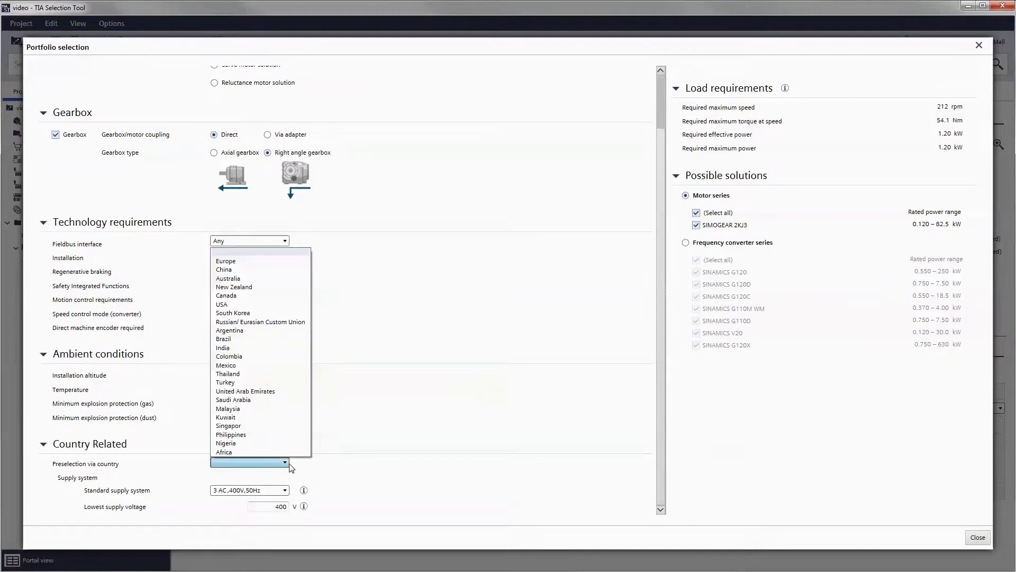
left_click(231, 261)
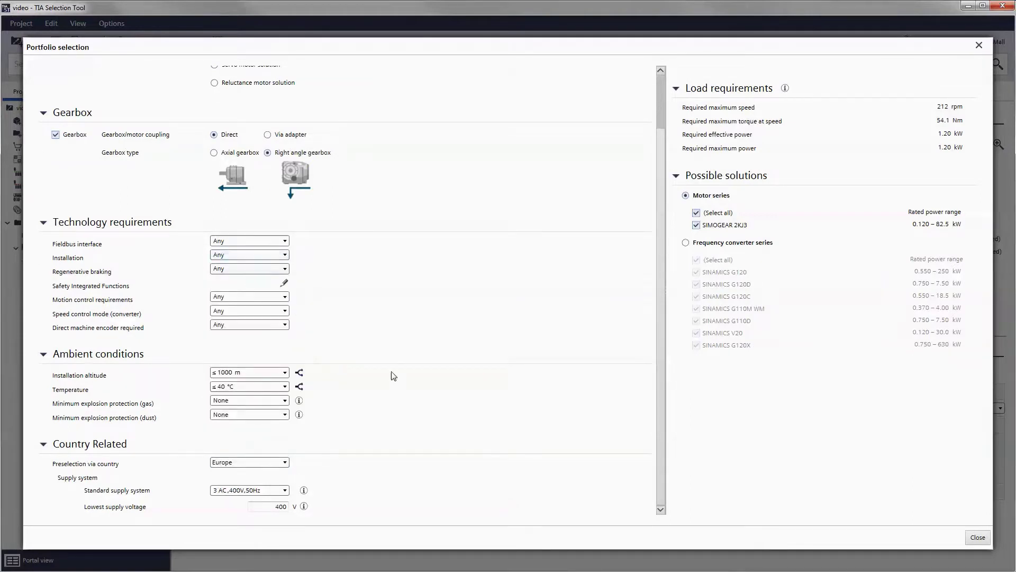
Compare the listed SIMOGEAR 2KJ3 motors' suitability data, ending on the 2.20 kW candidate.
left_click(977, 537)
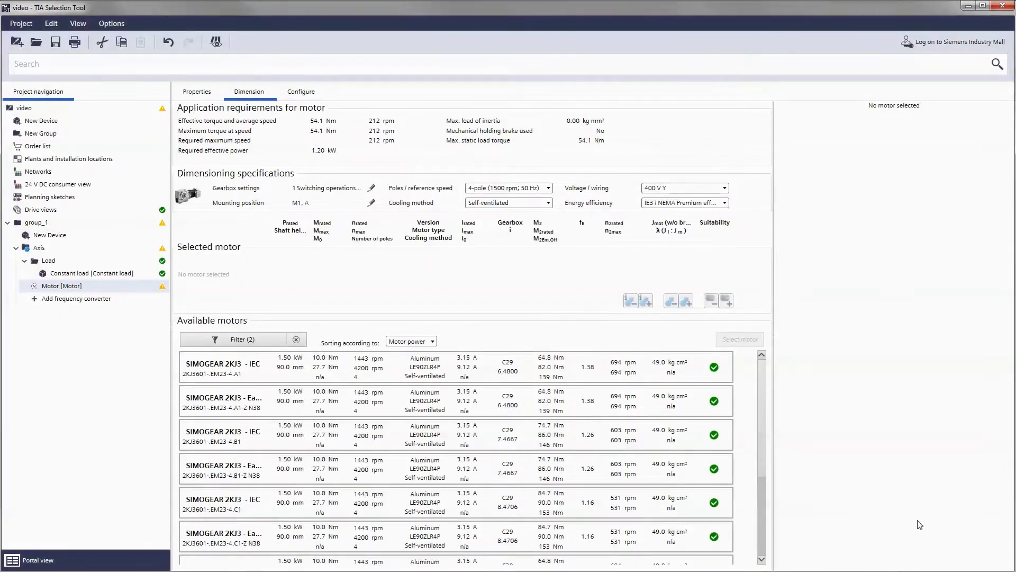
left_click(497, 379)
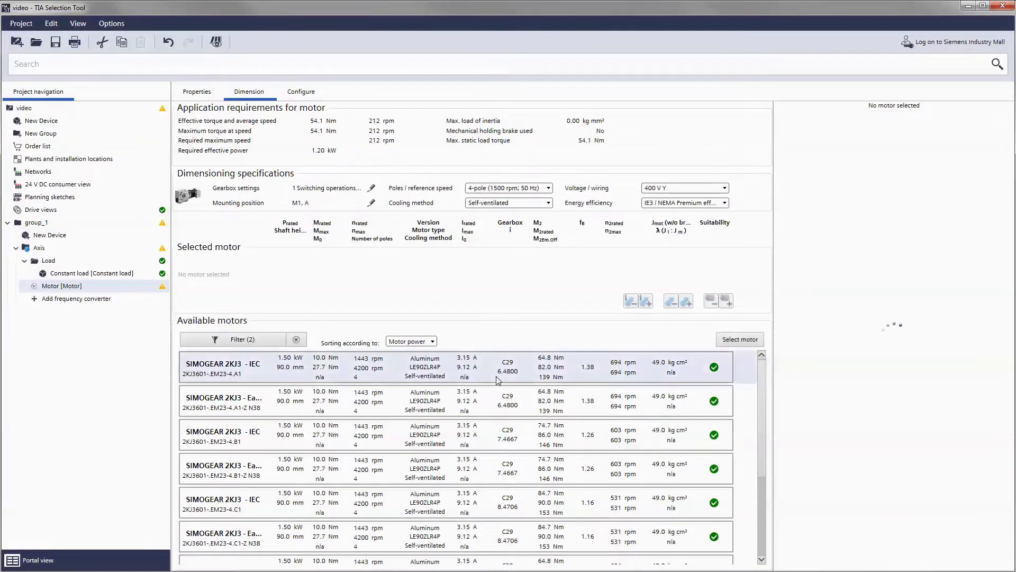
scroll(497, 385, "down", 1)
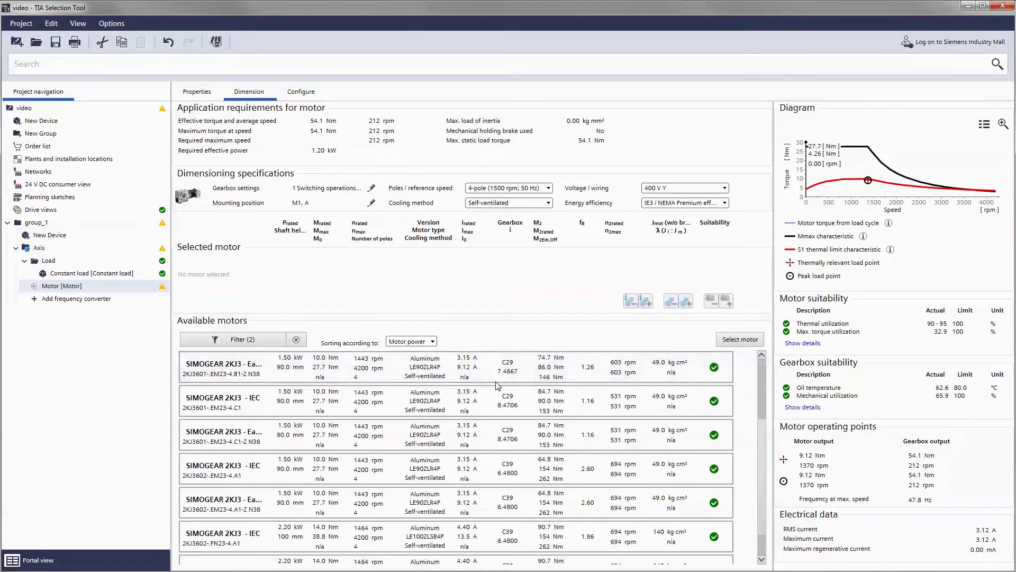
left_click(495, 427)
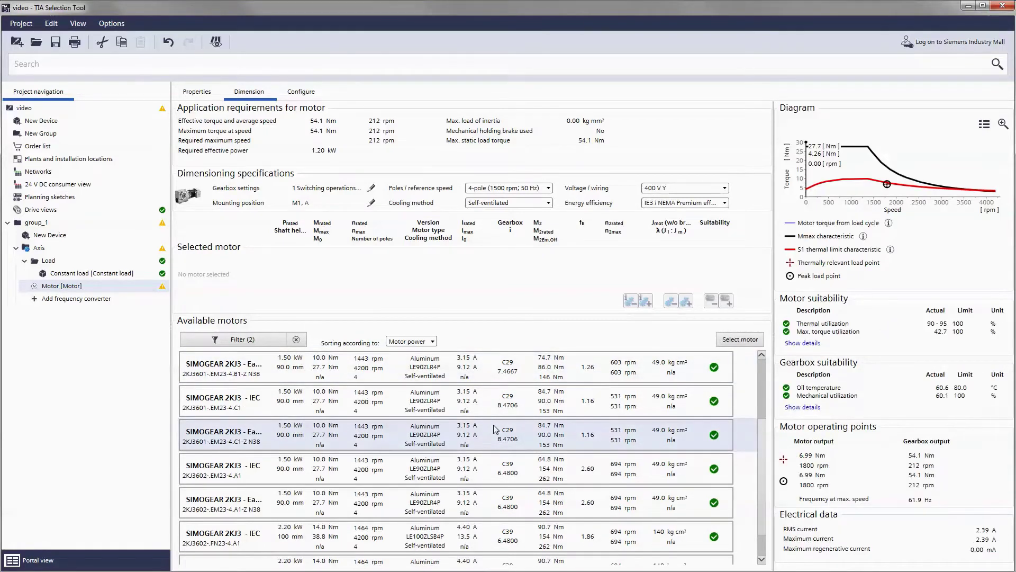
left_click(494, 498)
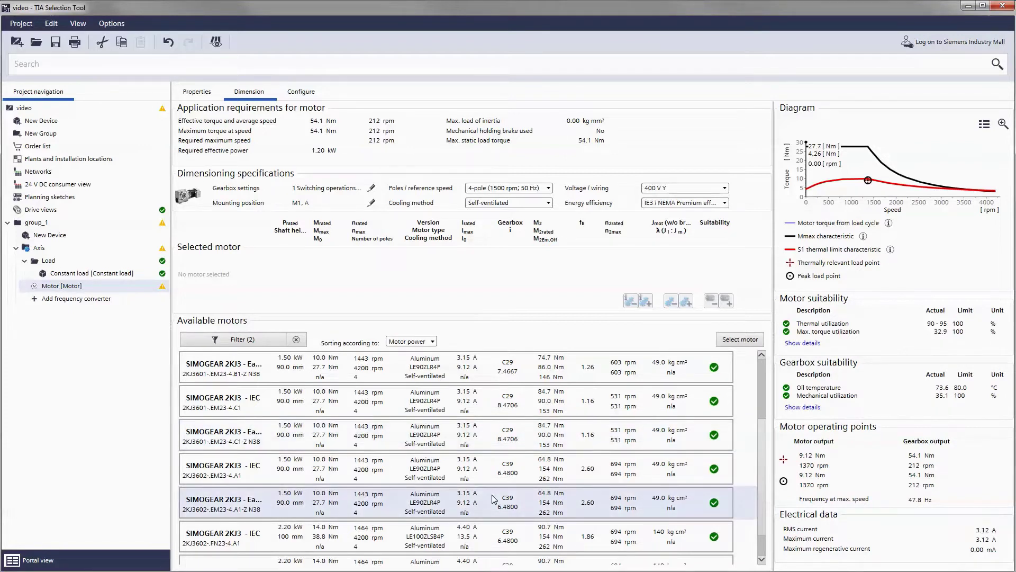
scroll(486, 534, "down", 1)
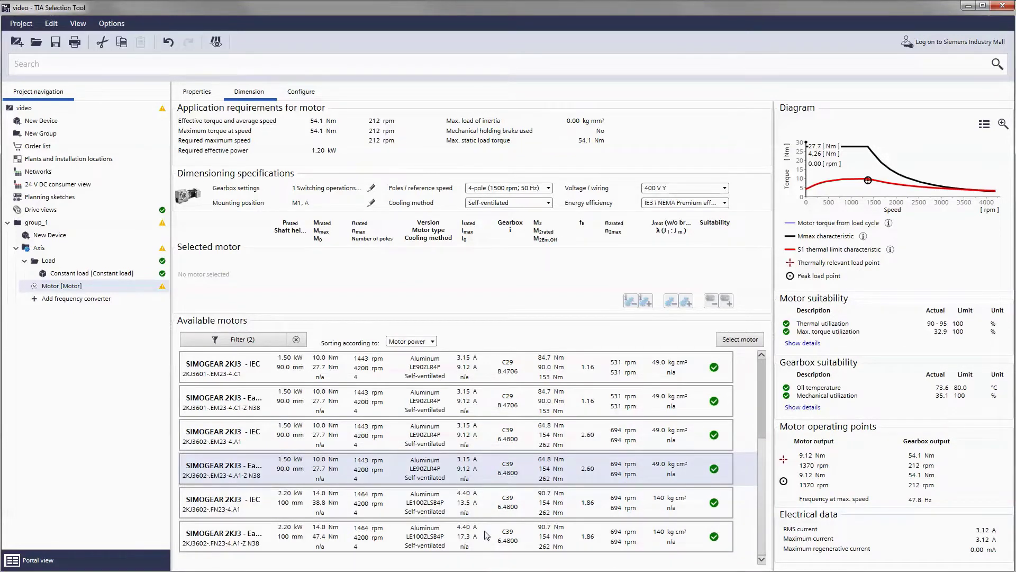
left_click(484, 532)
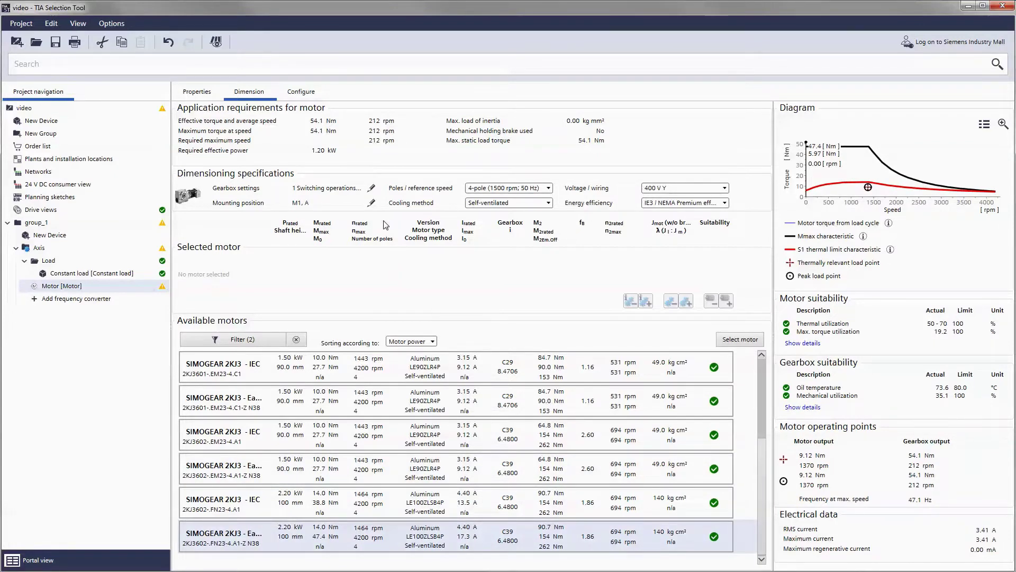
Change the gearbox type to Bevel gearbox in the gearbox settings.
left_click(372, 189)
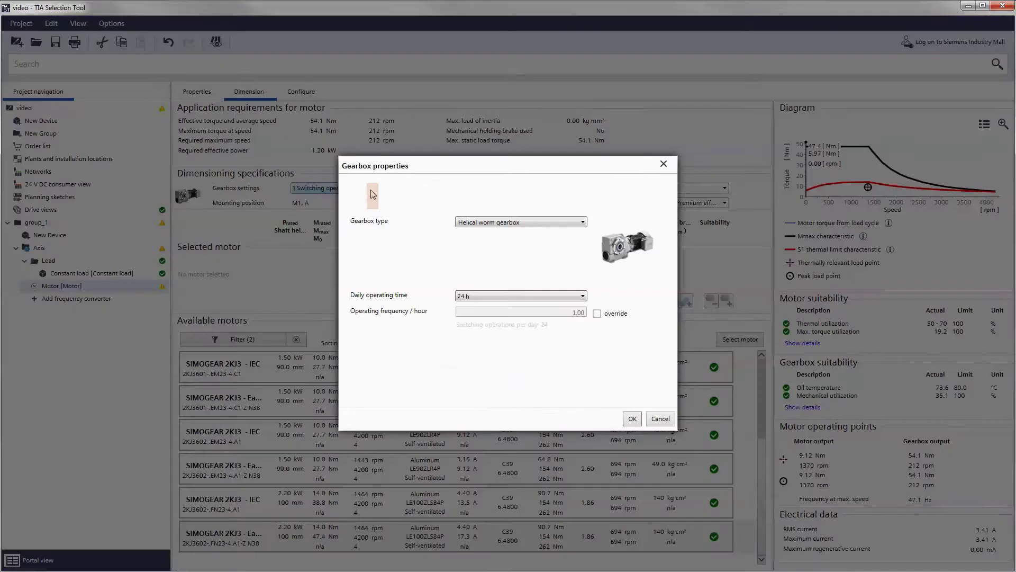
left_click(585, 223)
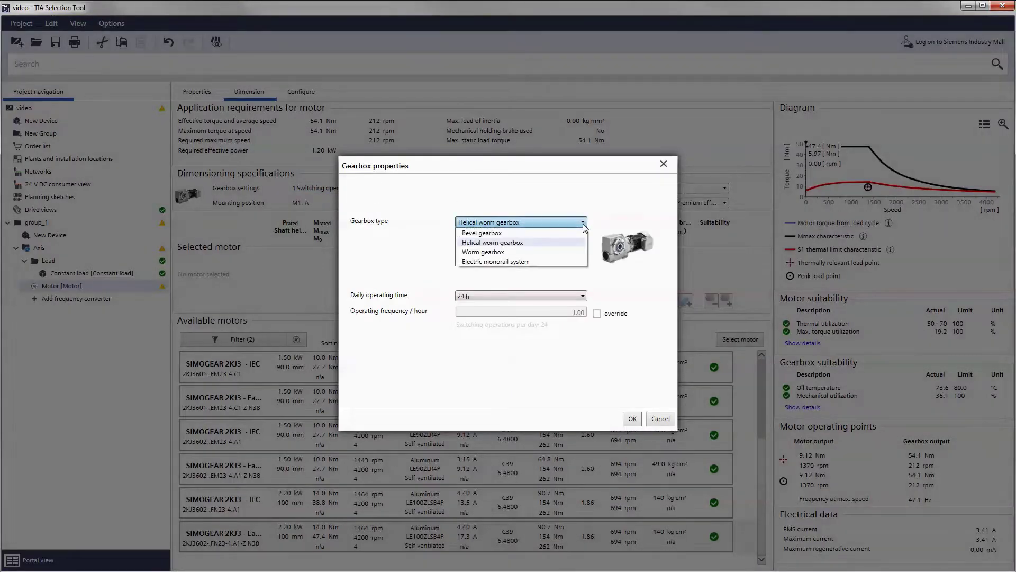
left_click(501, 233)
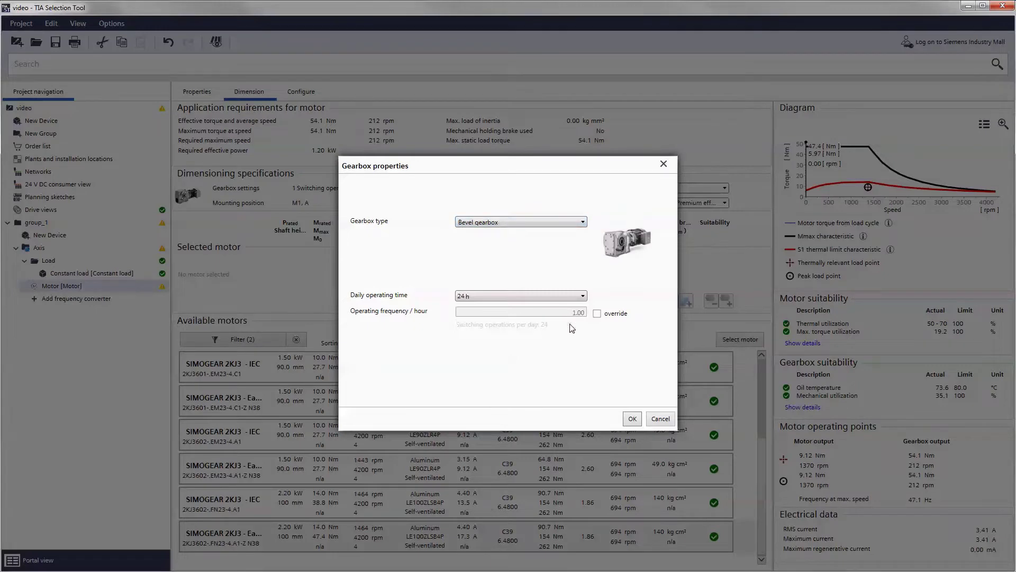
left_click(631, 419)
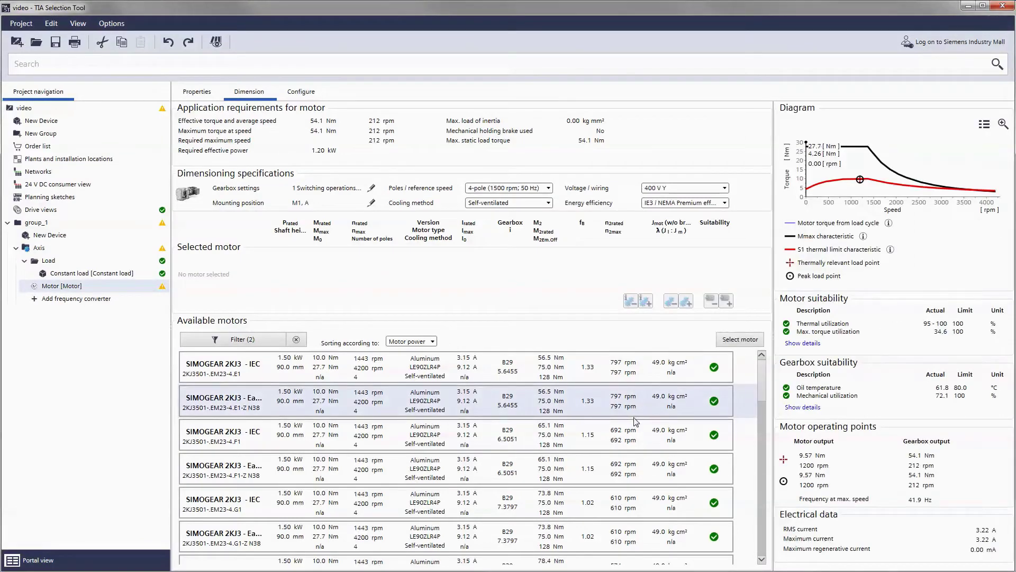
Select motor SIMOGEAR 2KJ3 - IEC 2KJ3504-.FN23-4.B1 for the axis.
left_click_drag(762, 389, 744, 562)
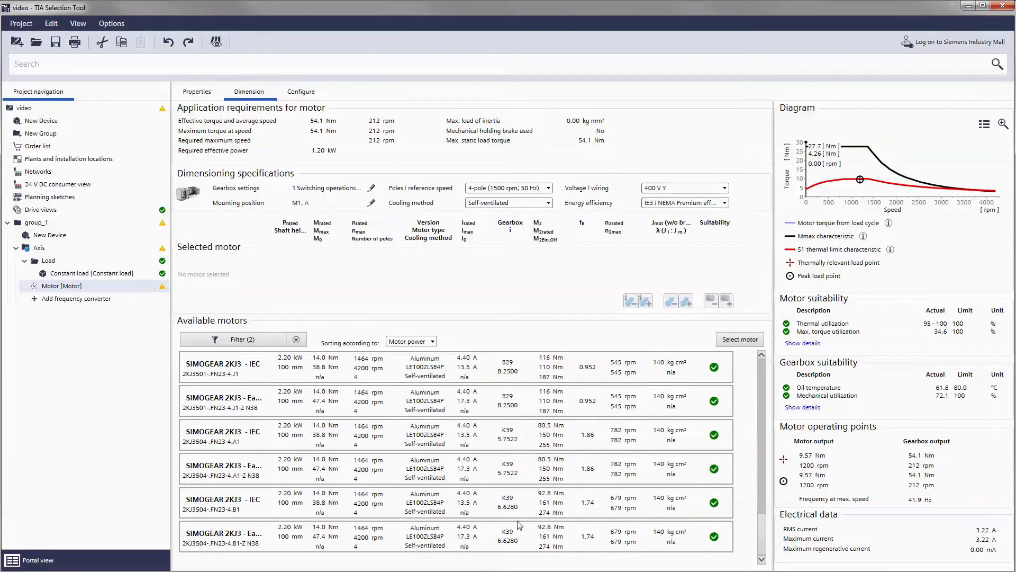
left_click(251, 514)
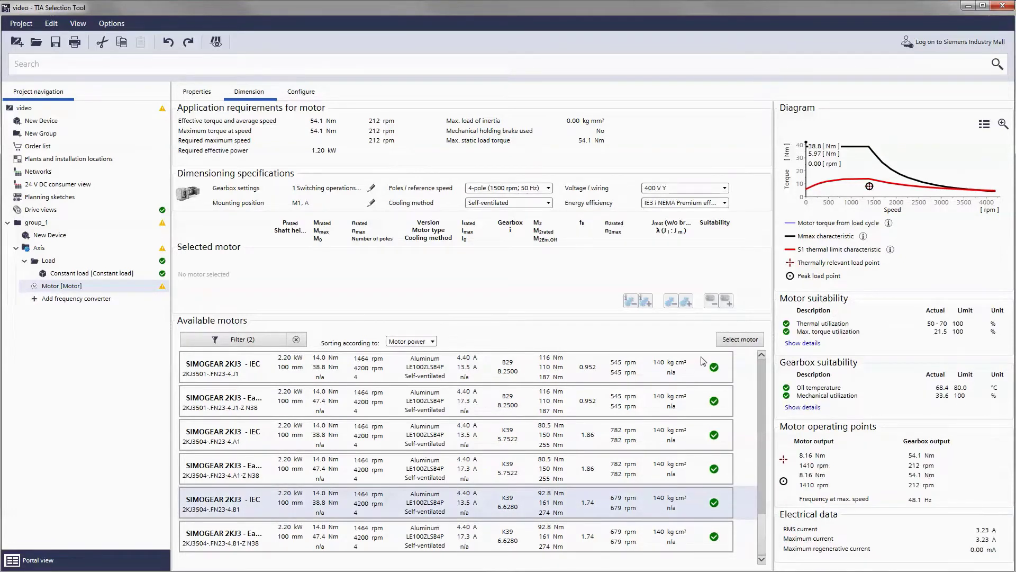
left_click(736, 341)
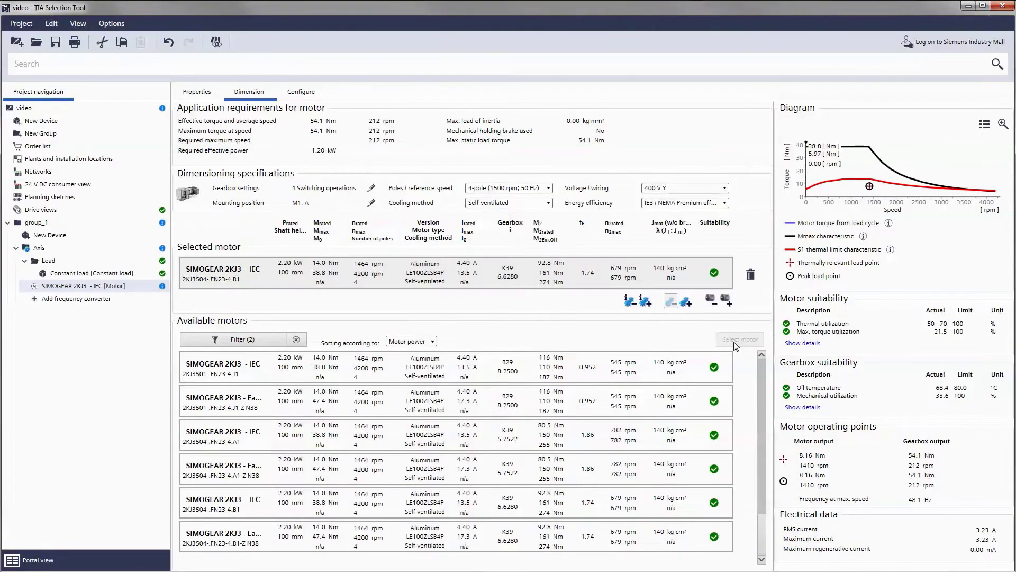
Set the geared motor's oil drain to (G53) Oil drain plug magnetic.
left_click(307, 97)
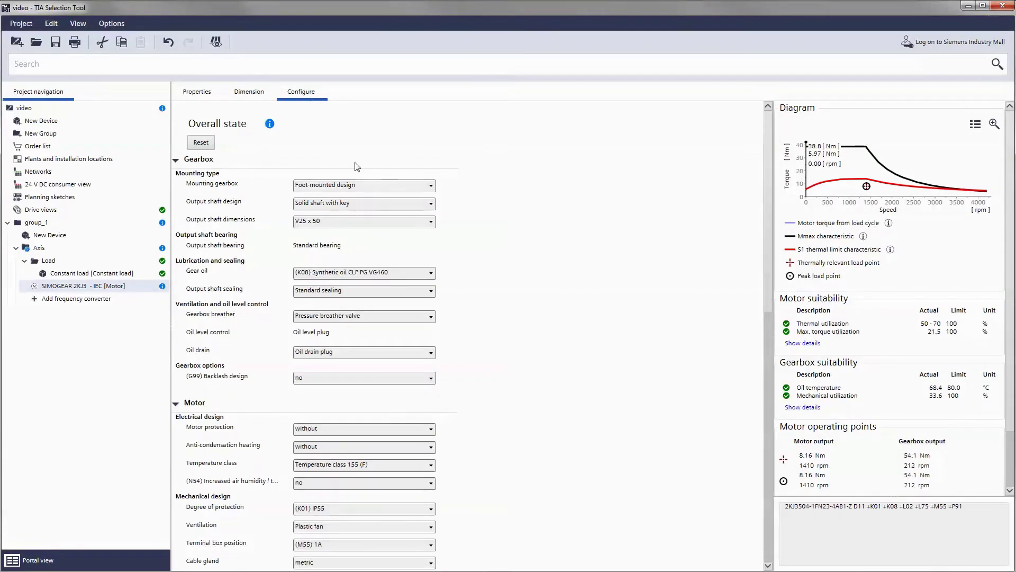
left_click(430, 352)
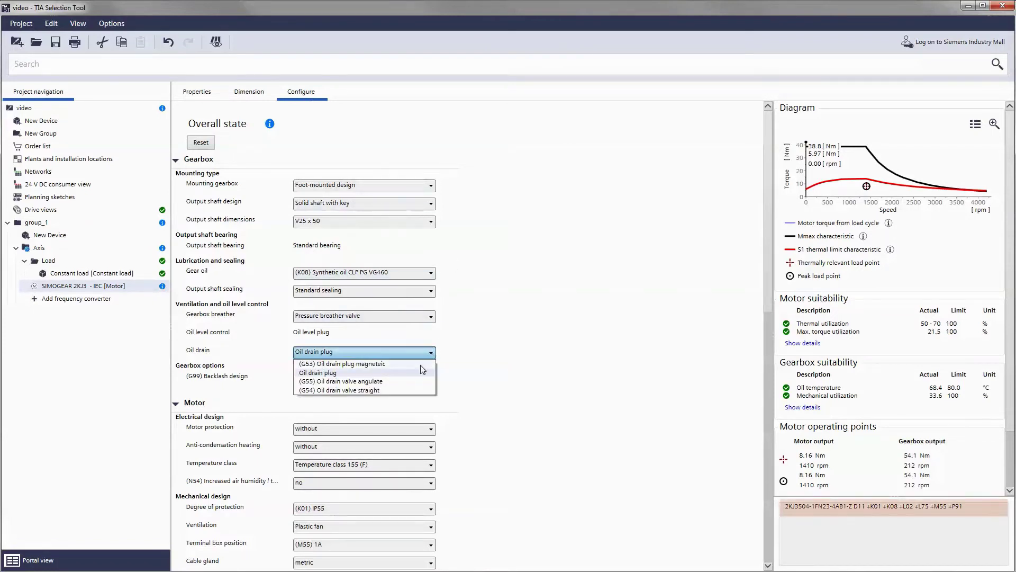
left_click(421, 364)
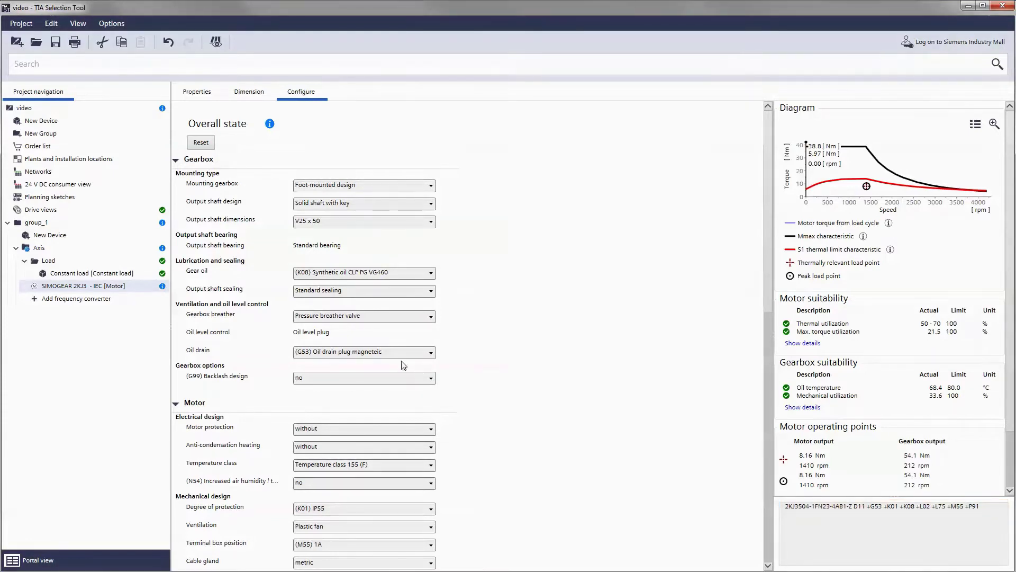
Adopt the SINAMICS G120D 5.50 kW frequency converter and view its configuration options.
left_click(85, 303)
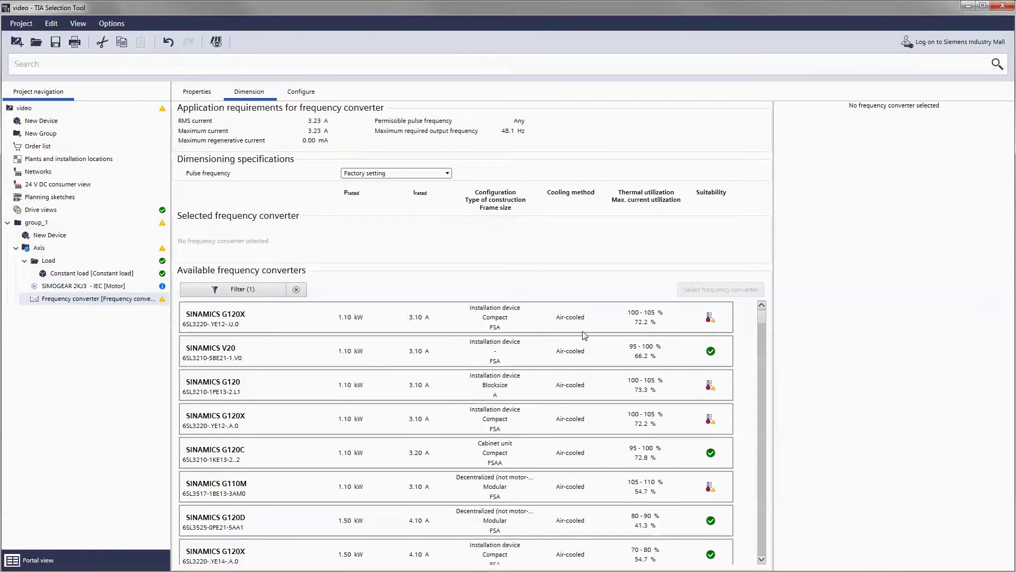
left_click(606, 353)
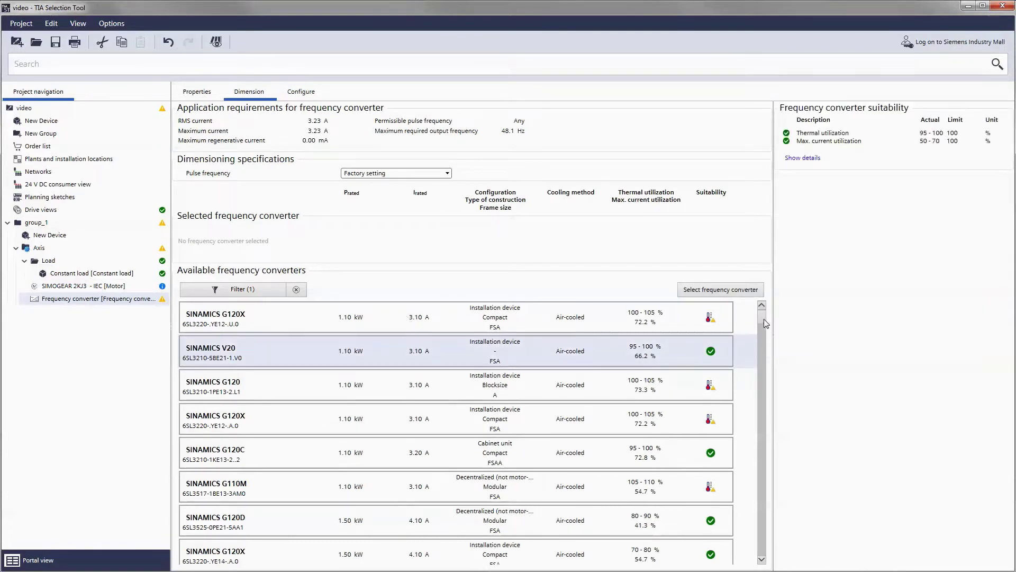
left_click_drag(766, 323, 757, 388)
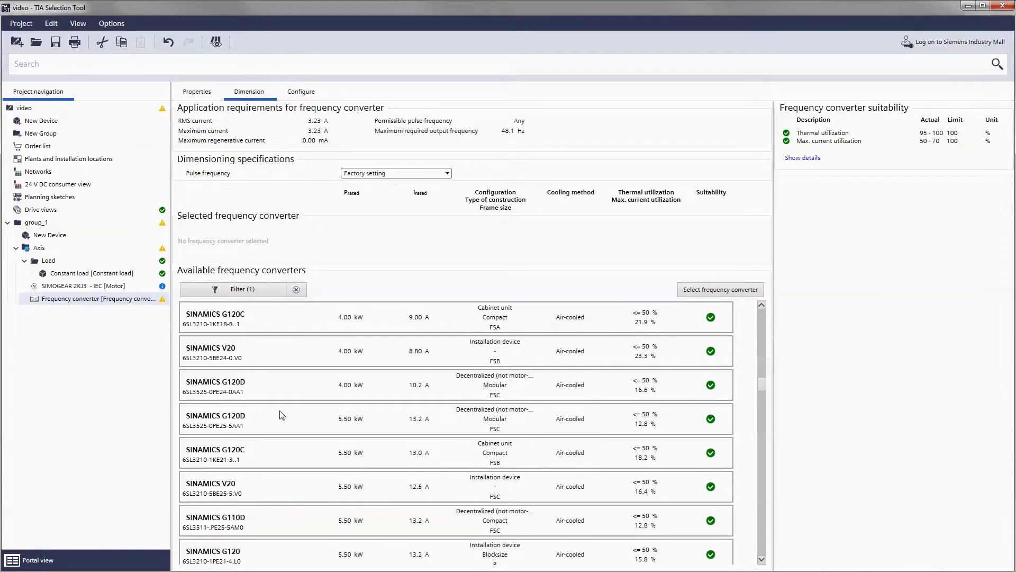
left_click(214, 428)
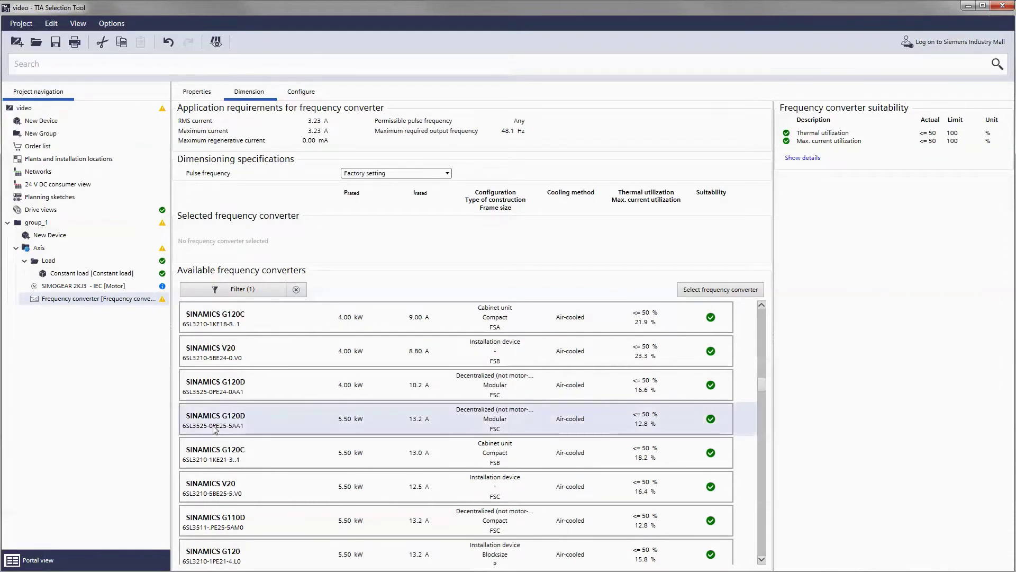
double_click(213, 428)
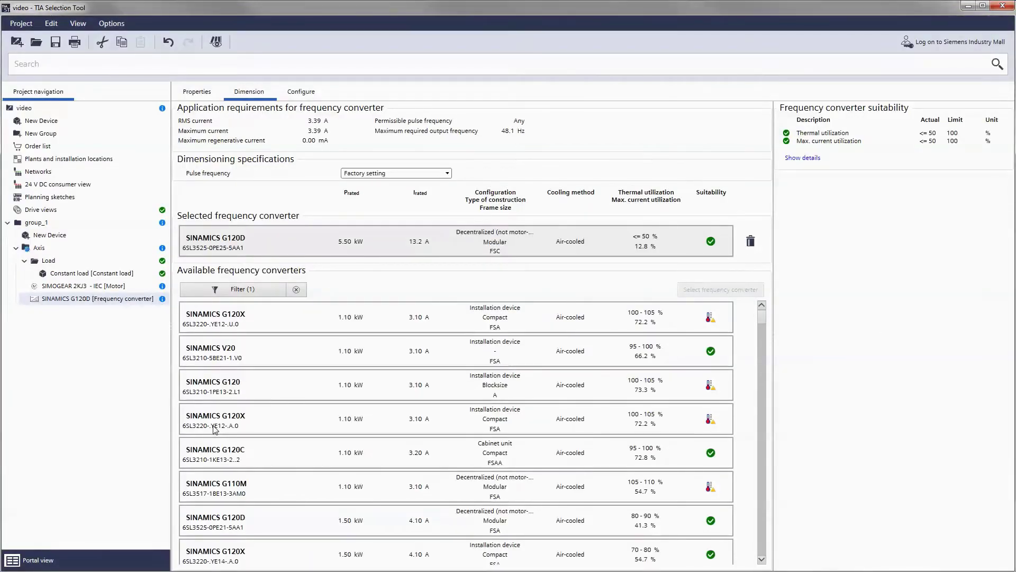
left_click(296, 100)
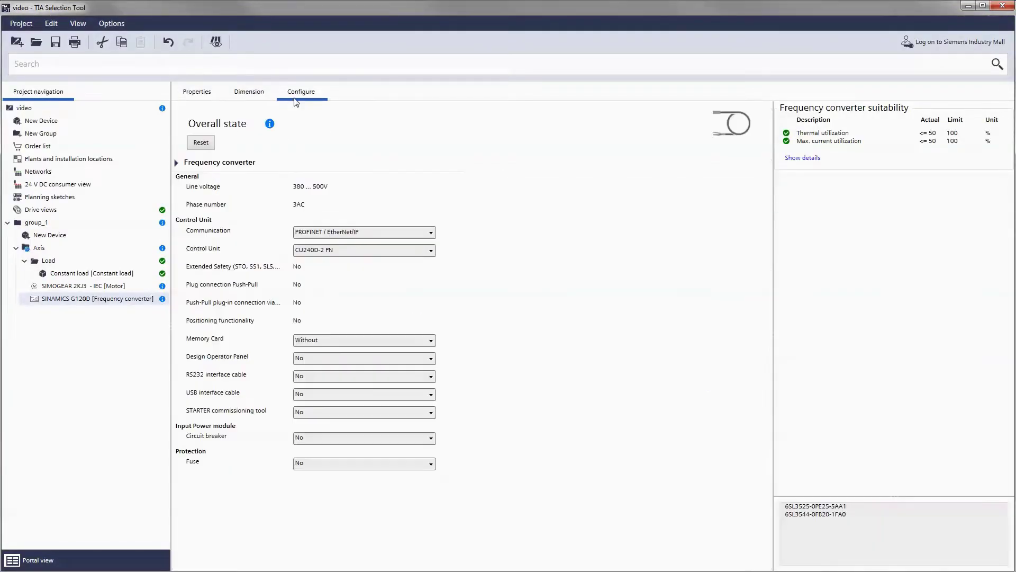
left_click(735, 130)
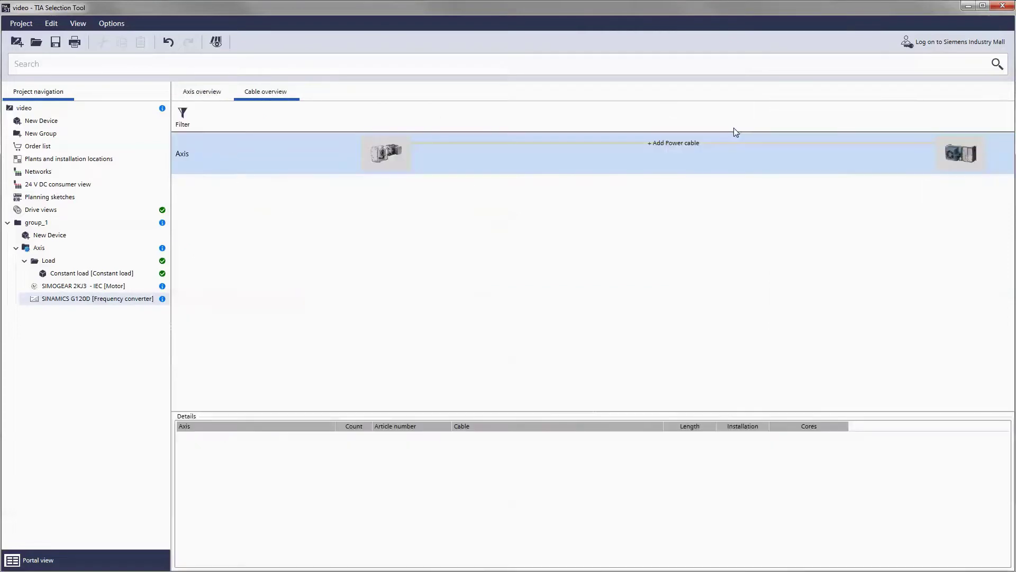
left_click(664, 143)
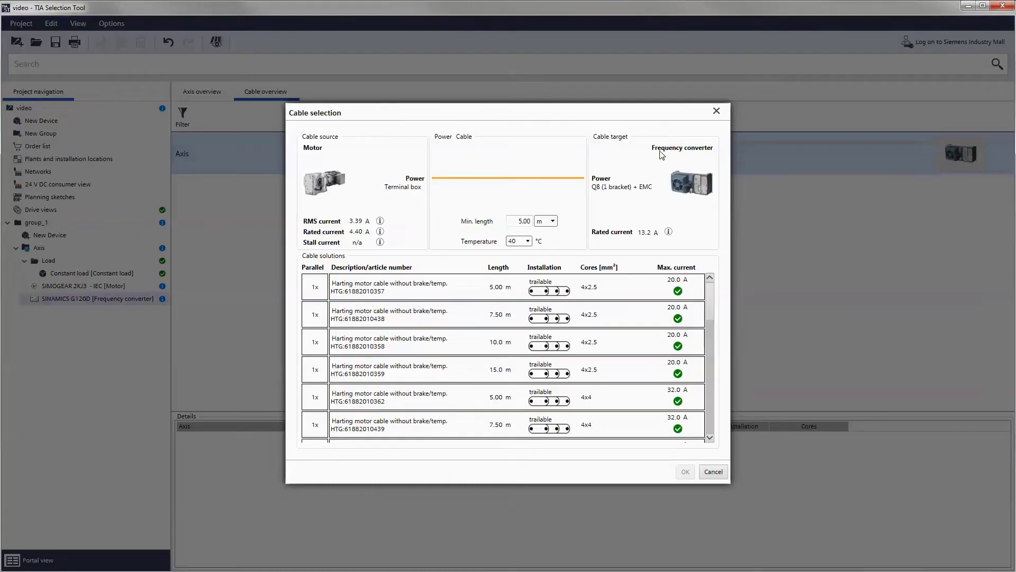
left_click(523, 293)
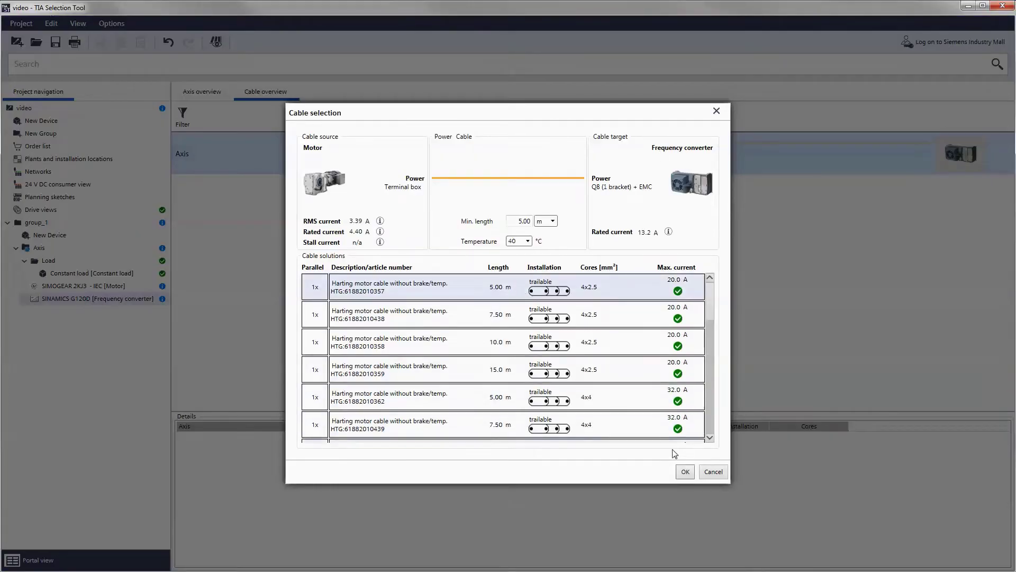
left_click(685, 471)
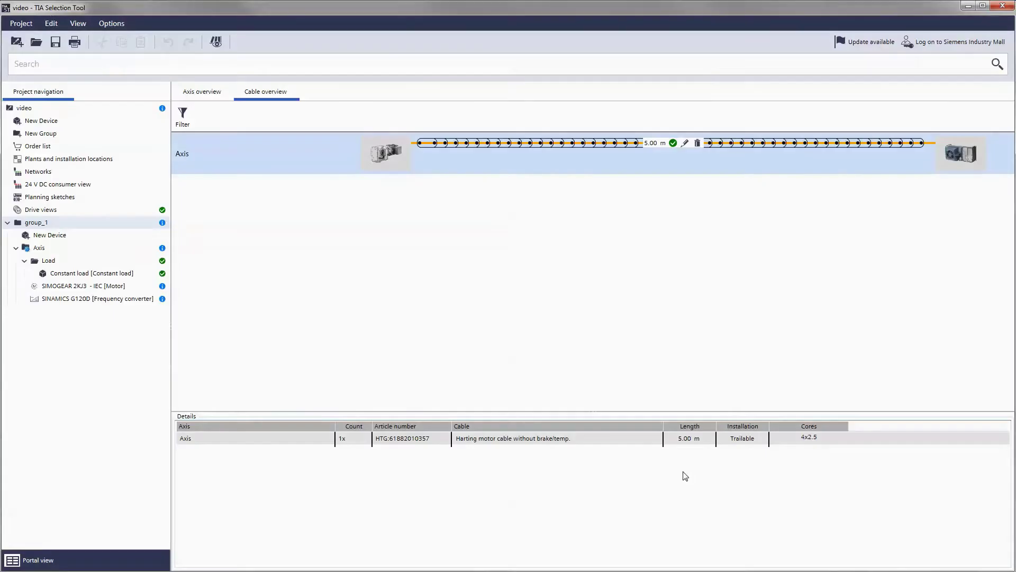
Copy the Axis group and paste a duplicate into group_1.
right_click(52, 250)
key("Escape")
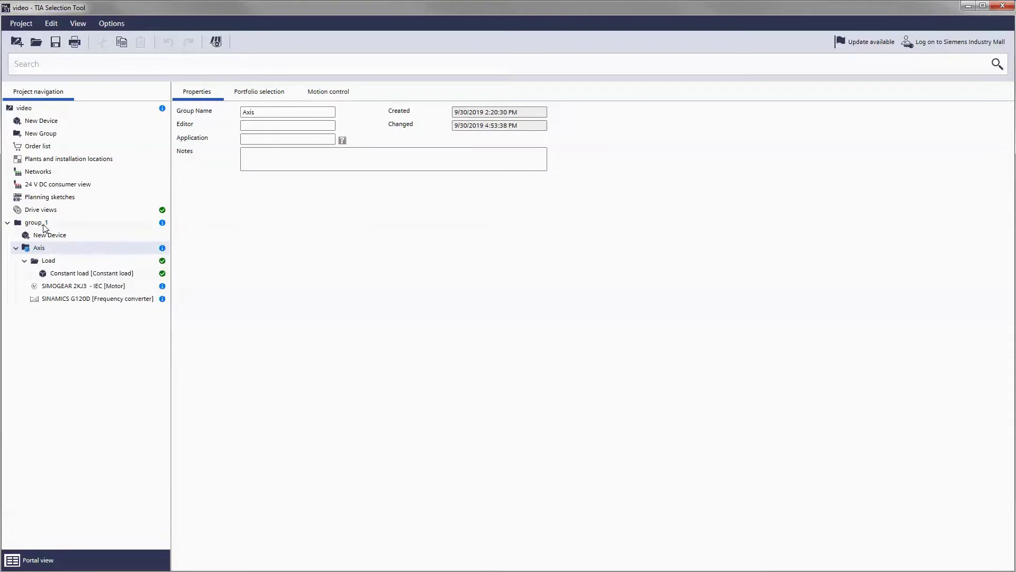
left_click(44, 225)
right_click(44, 224)
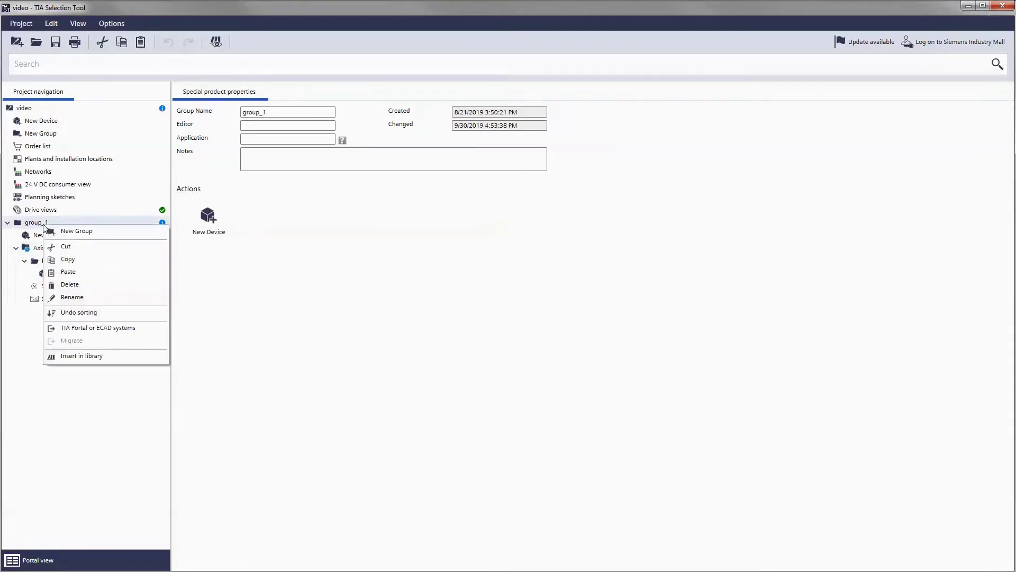
left_click(62, 272)
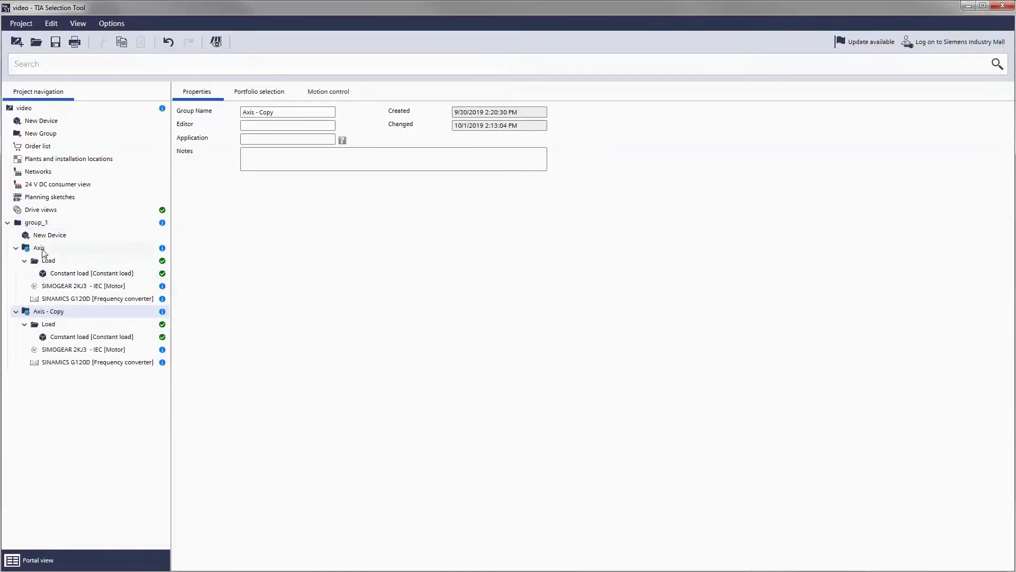
Rename the axes 'Axis 1 - constant load' and 'Axis 2 - belt conveyor'.
left_click(44, 253)
double_click(261, 113)
type("Axis 1 - constant load")
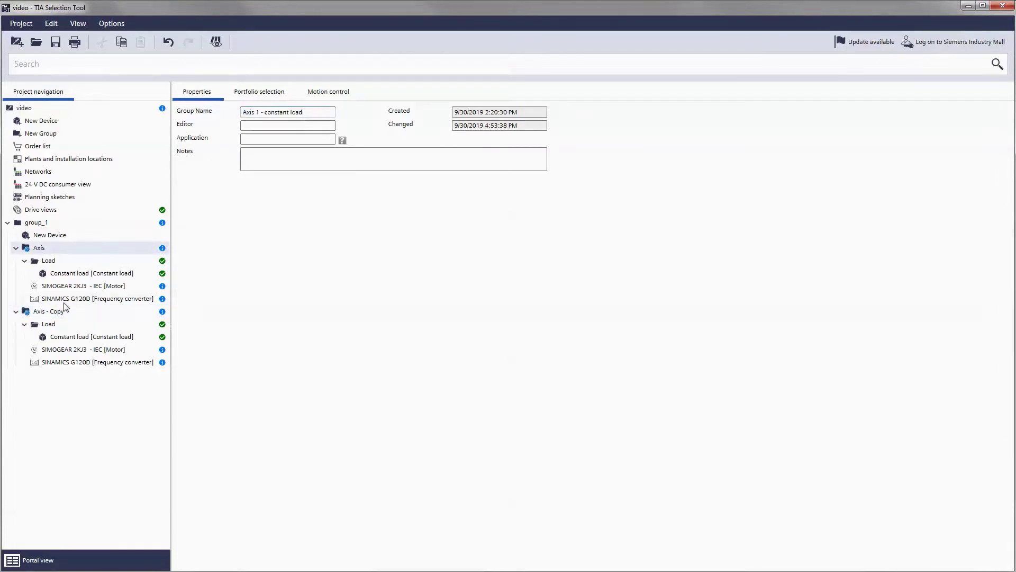
left_click(57, 313)
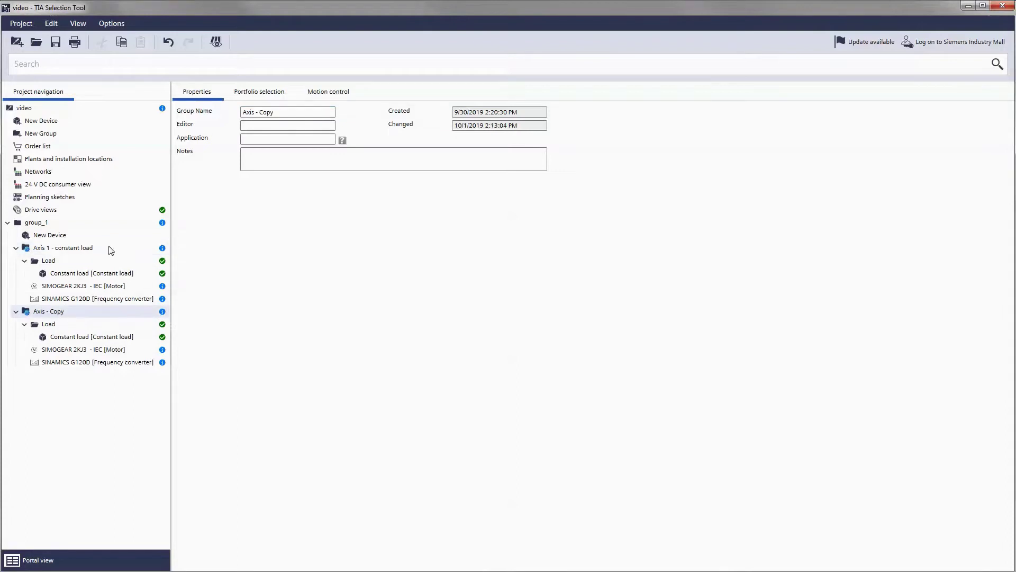
left_click_drag(214, 106, 199, 107)
type("Axis 2 - belt conveyor")
key("Return")
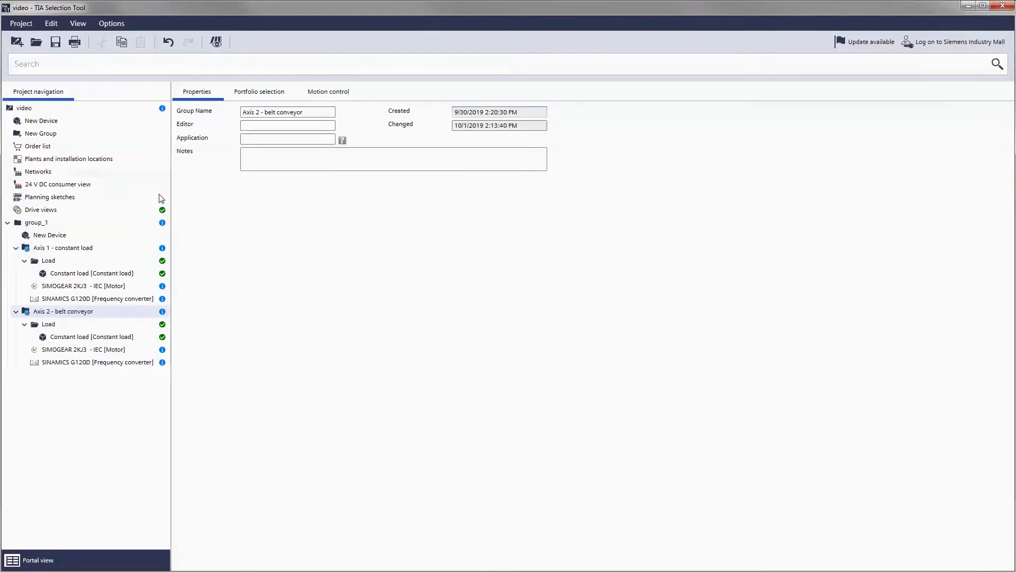
Swap Axis 2's constant load for a belt conveyor: 100 kg internal mass, 150 mm wheel.
right_click(98, 339)
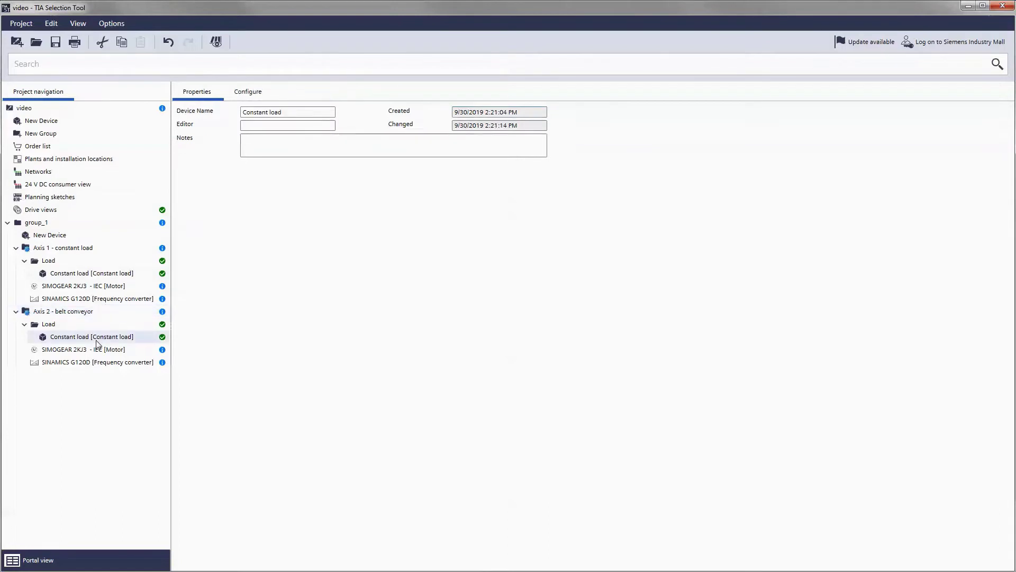
left_click(114, 372)
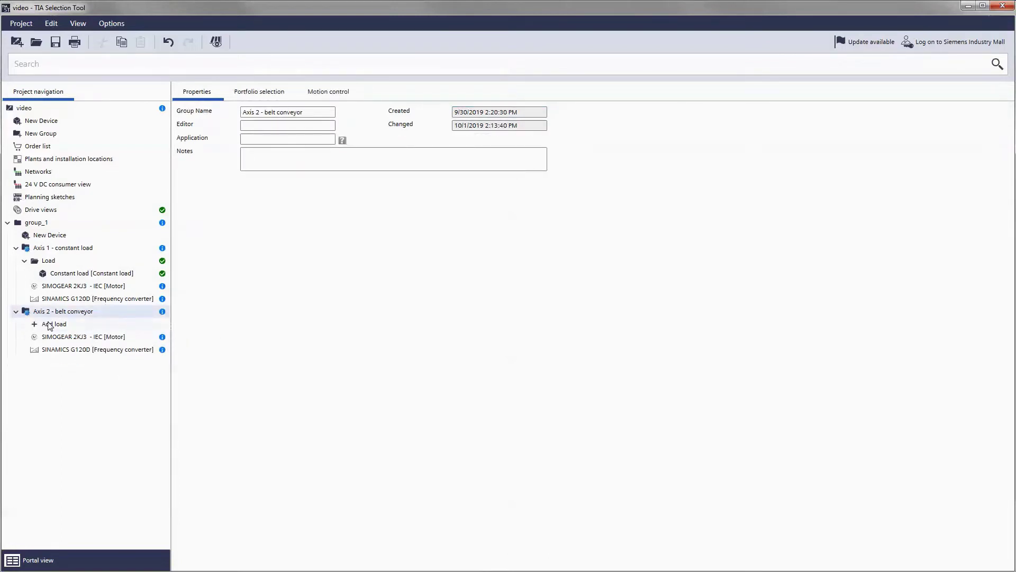
double_click(49, 325)
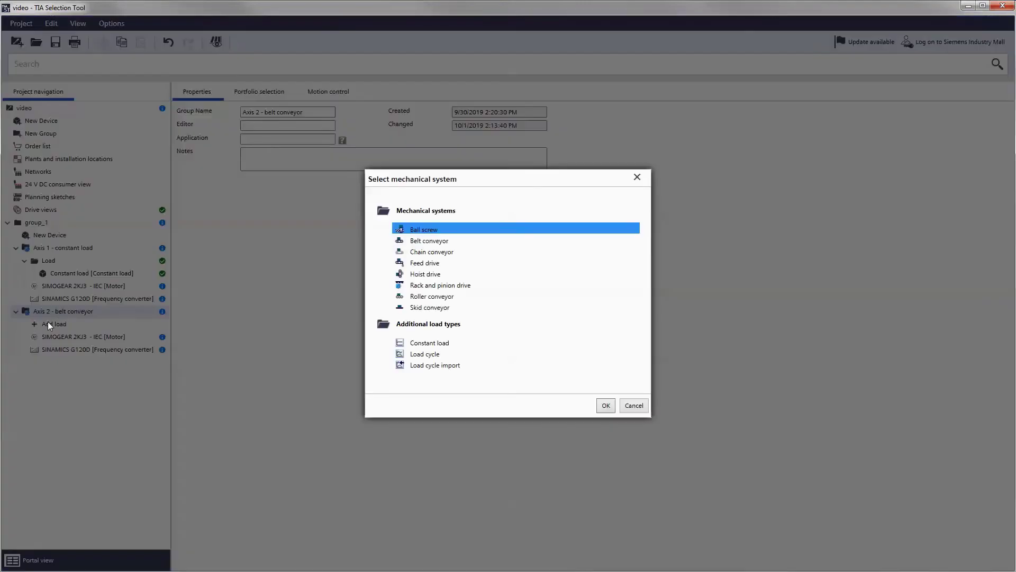
left_click(435, 245)
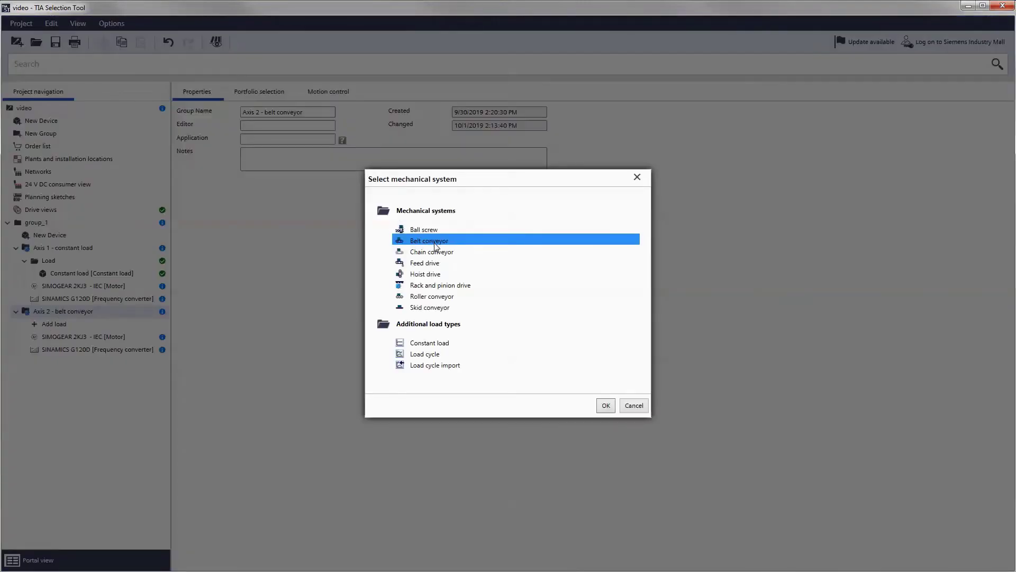
left_click(606, 406)
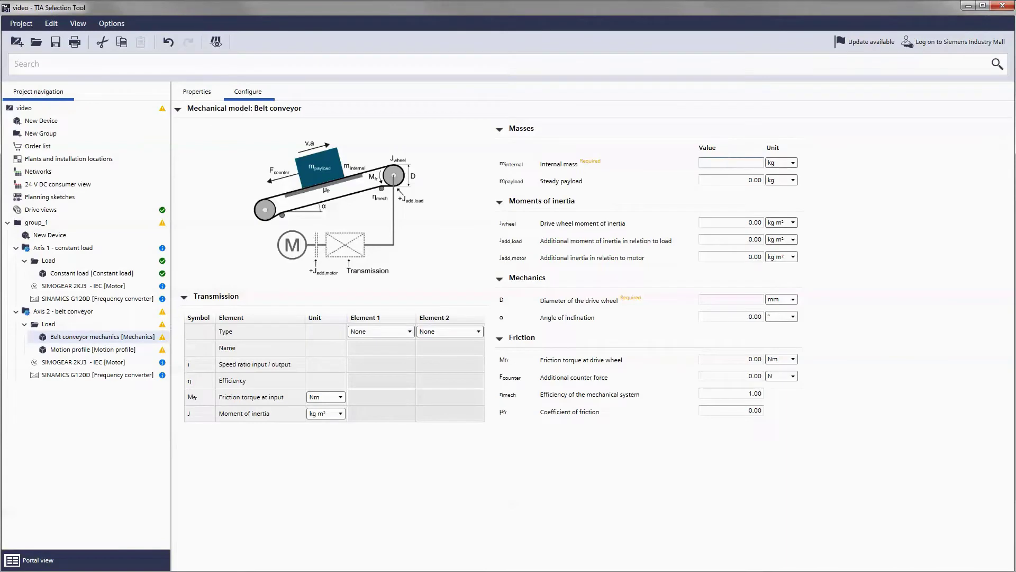
type("100")
left_click(729, 298)
Enter a 4 m travel distance and 3 s move time in Axis 2's motion profile.
left_click(93, 351)
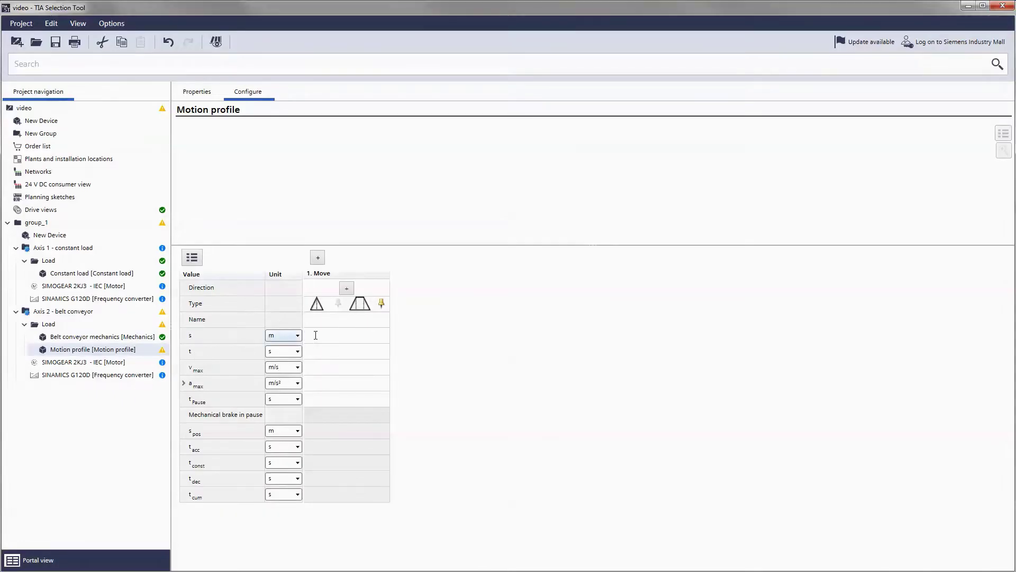
left_click(318, 335)
type("4")
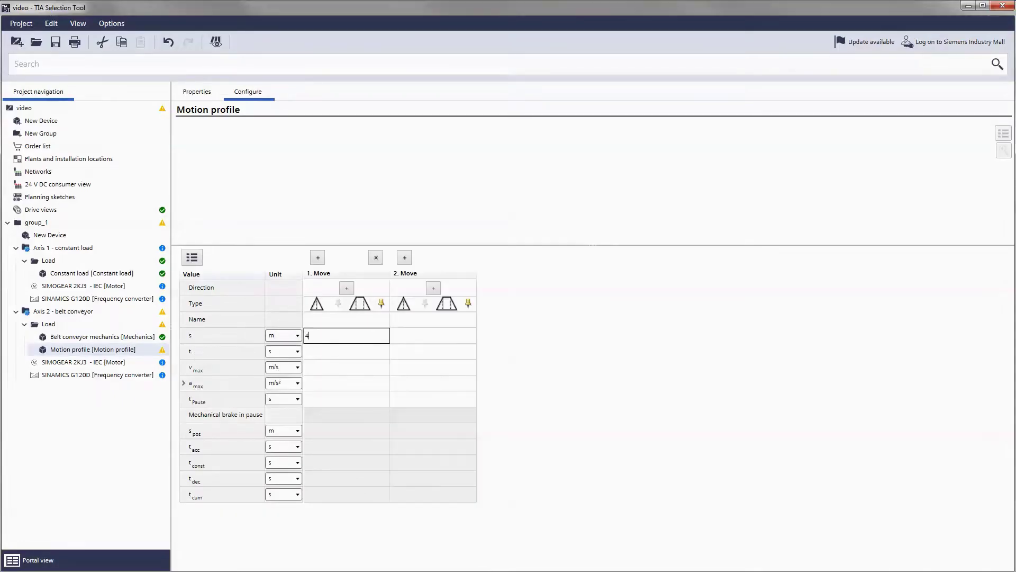
key("Return")
type("3")
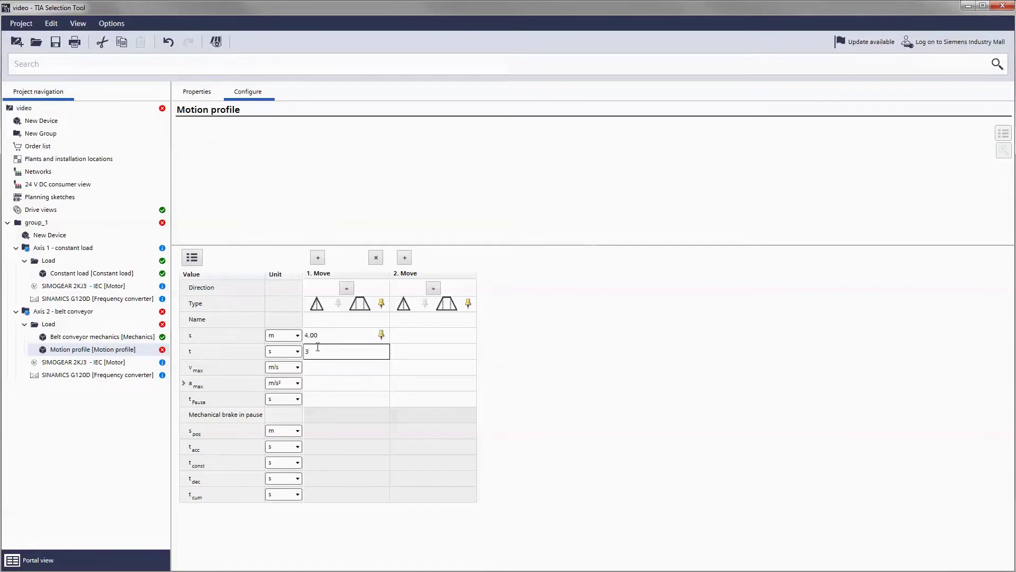
key("Return")
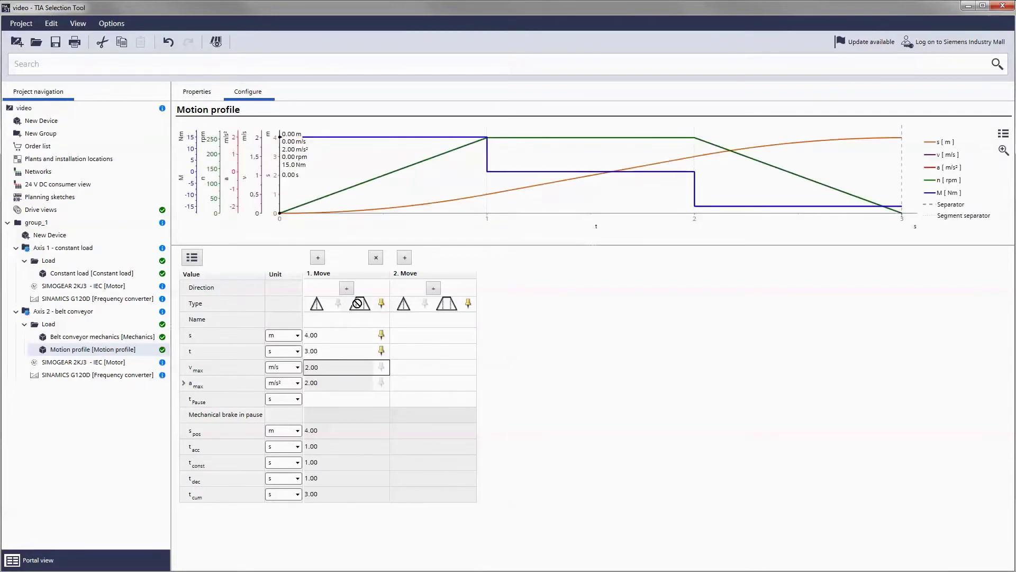
Switch the move to a trapezoidal profile with fixed 2.00 m/s maximum velocity.
left_click(338, 304)
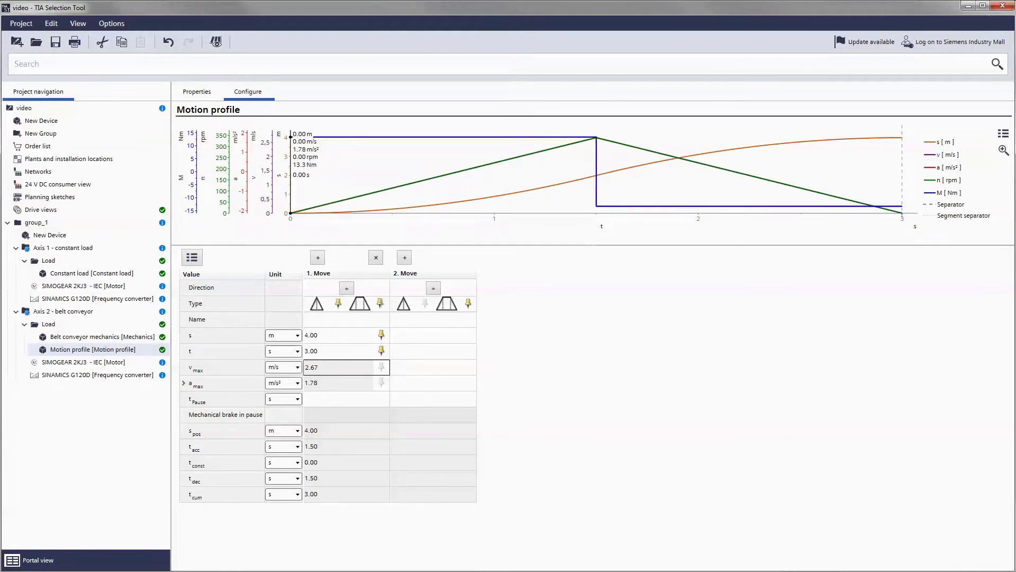
left_click(381, 304)
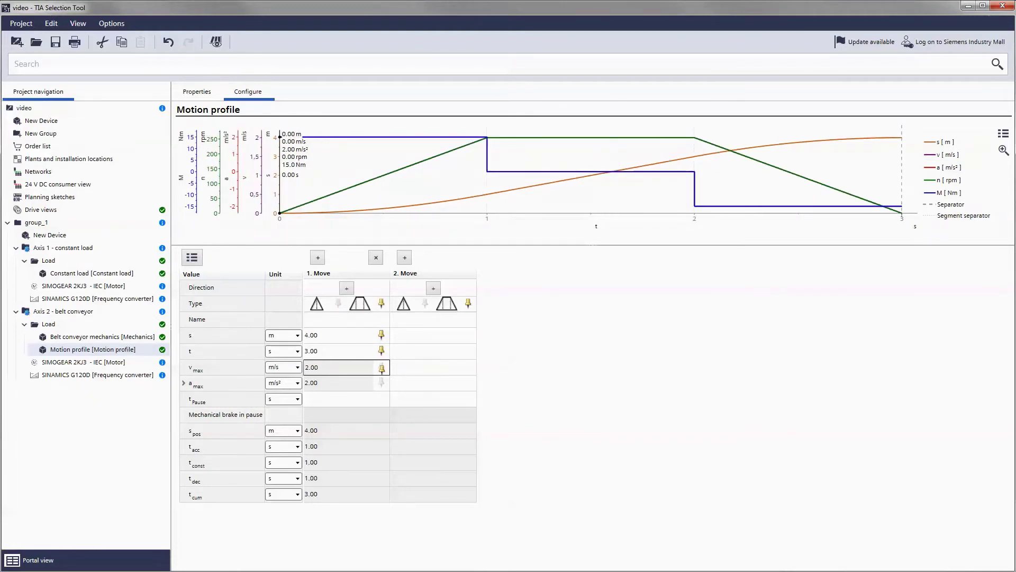
left_click(381, 367)
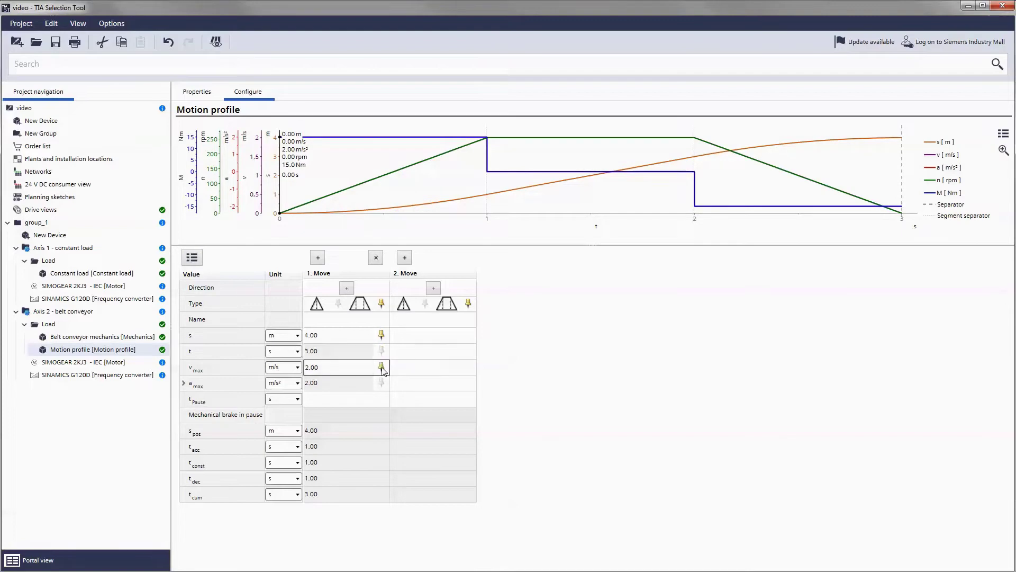
Compare the belt conveyor's 3.00 kW motor option, then keep the 2.20 kW motor.
left_click(118, 364)
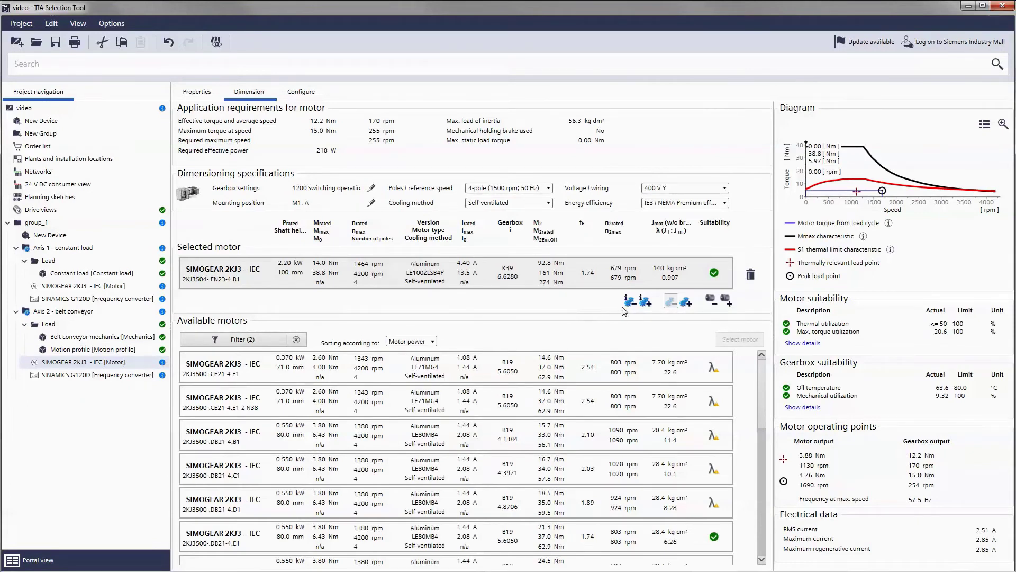
left_click(728, 306)
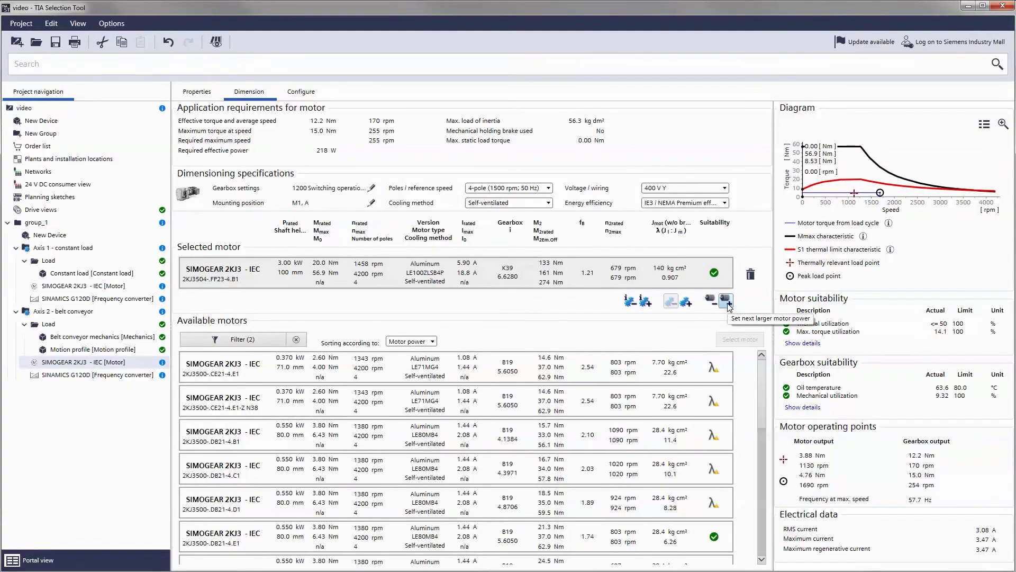
left_click(713, 304)
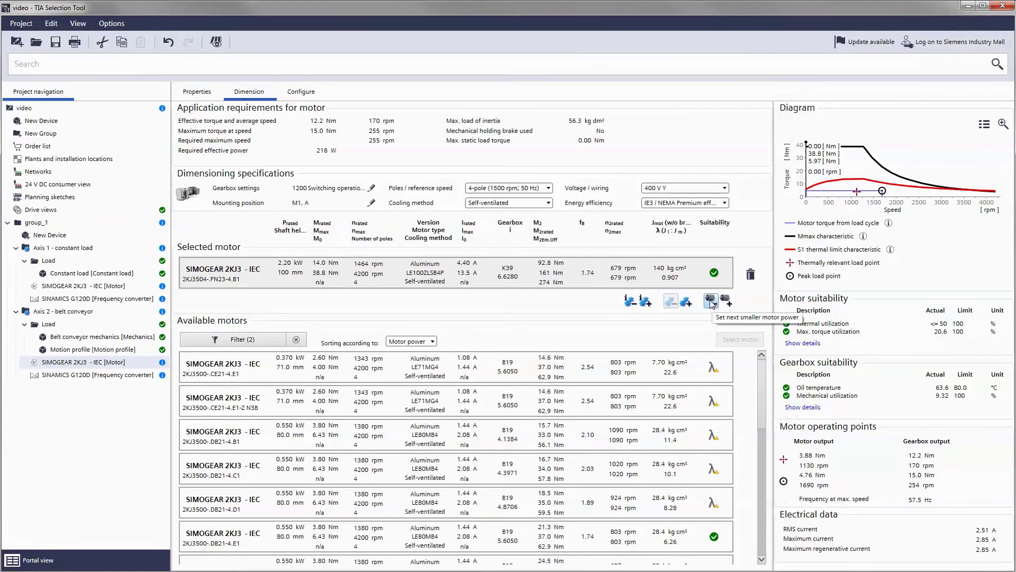
Equip the 2.20 kW motor with a brake and check Axis 2's error message.
left_click(301, 91)
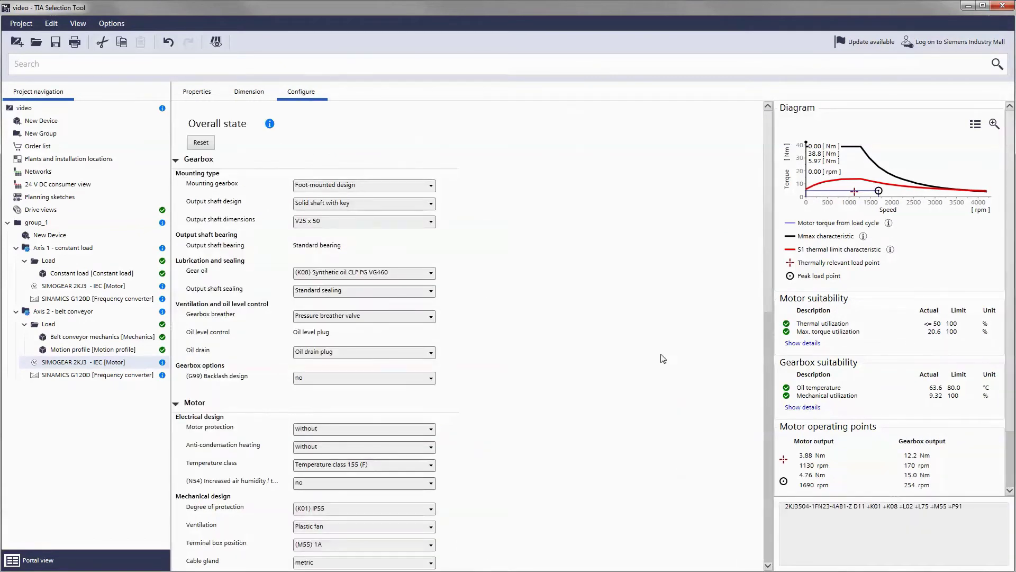
scroll(762, 346, "down", 4)
scroll(760, 370, "down", 2)
scroll(760, 391, "down", 2)
scroll(759, 416, "down", 2)
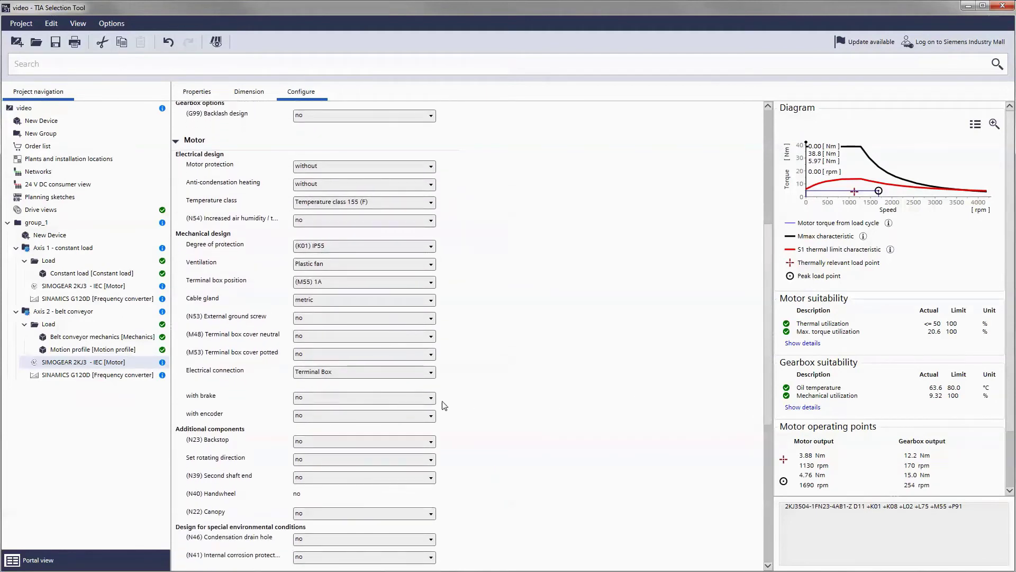
left_click(431, 397)
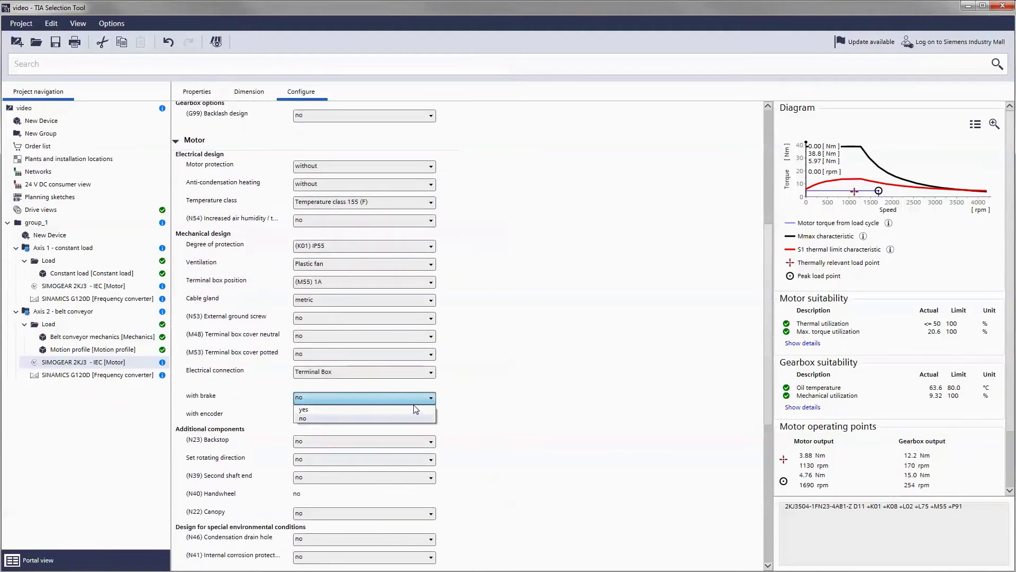
left_click(415, 410)
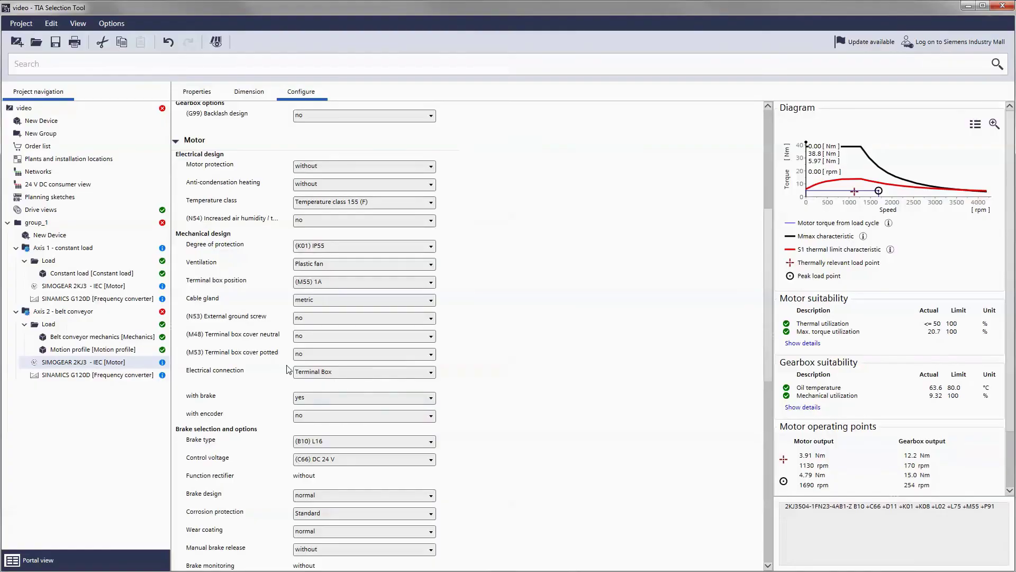
left_click(162, 312)
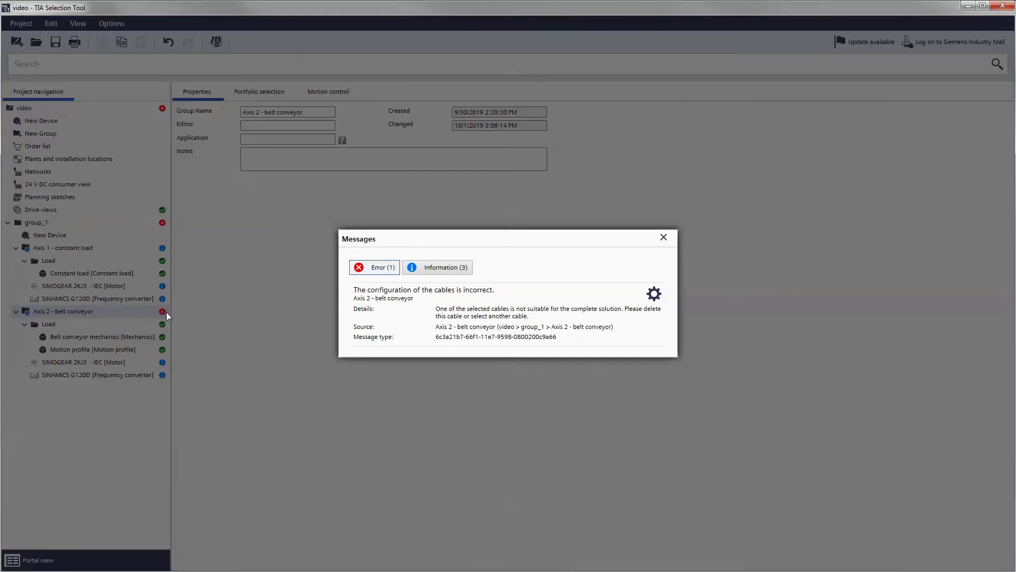
Replace Axis 2's old cable with the 5.00 m combined power/brake cable in Cable overview.
left_click(662, 242)
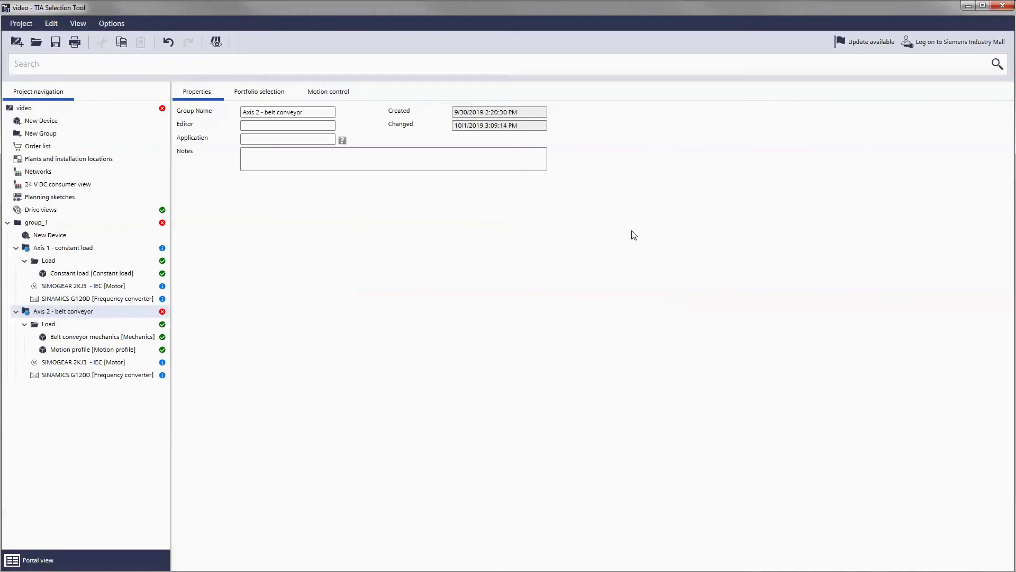
left_click(256, 100)
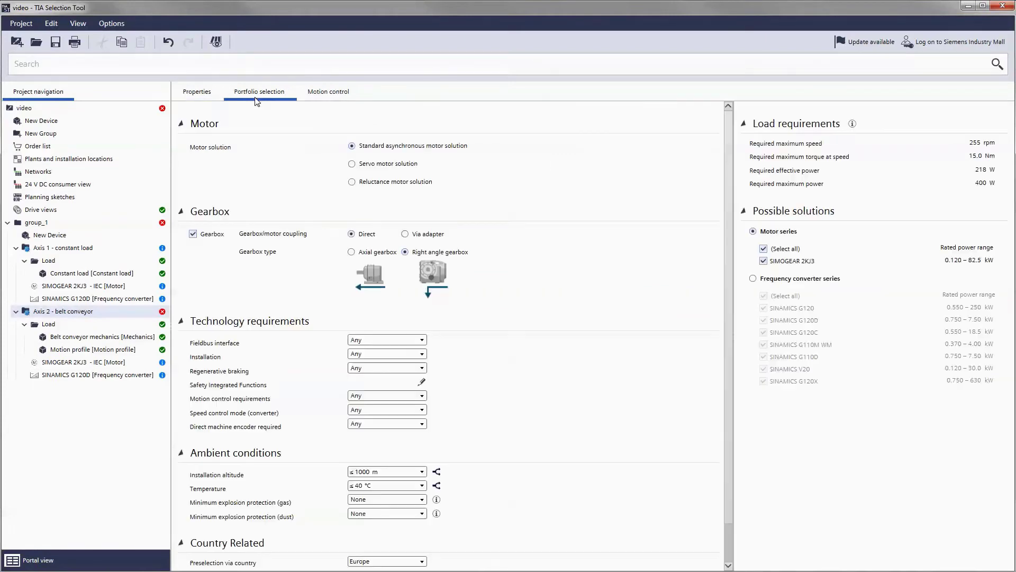
left_click(101, 213)
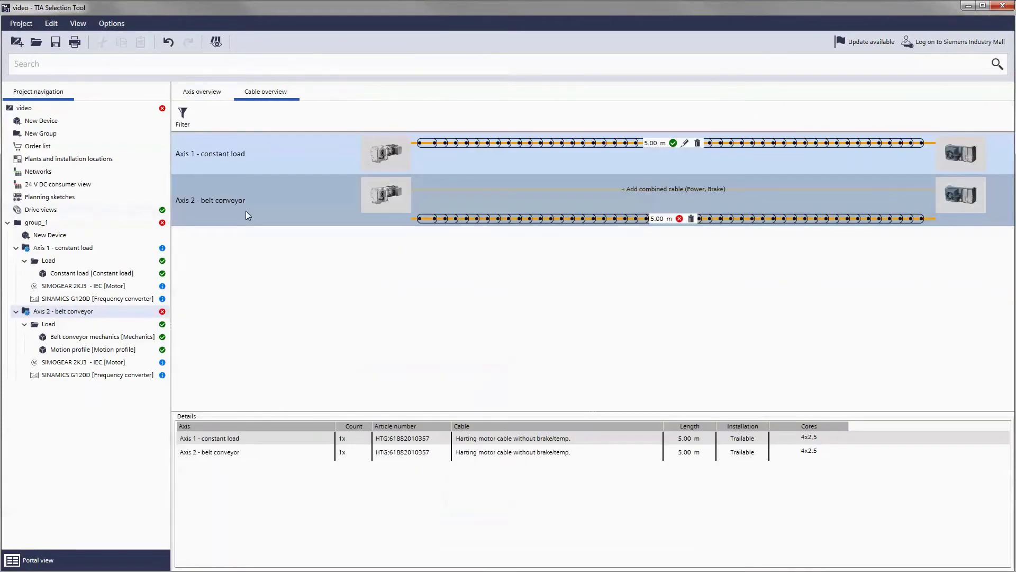
left_click(680, 190)
left_click(547, 289)
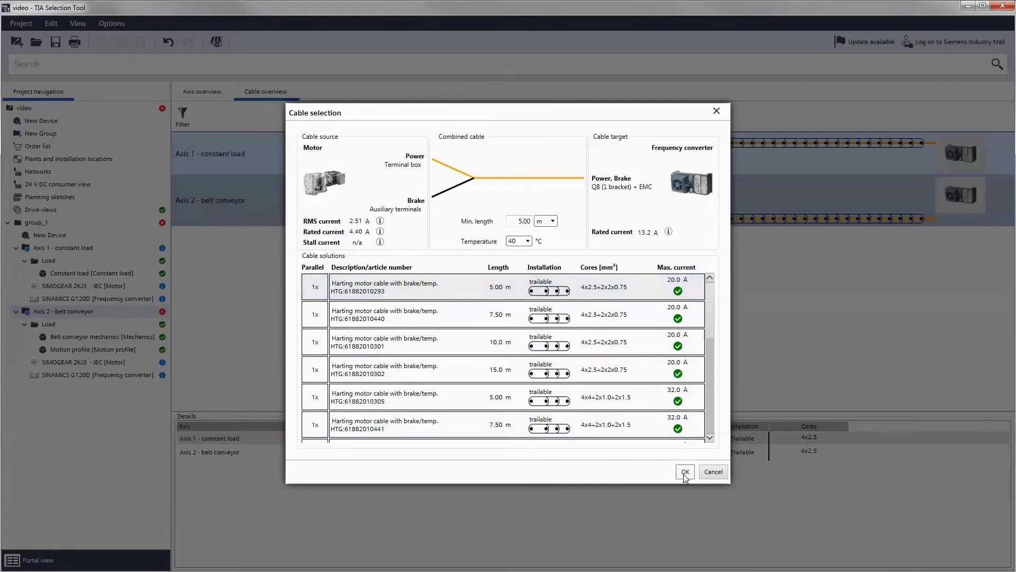
left_click(685, 471)
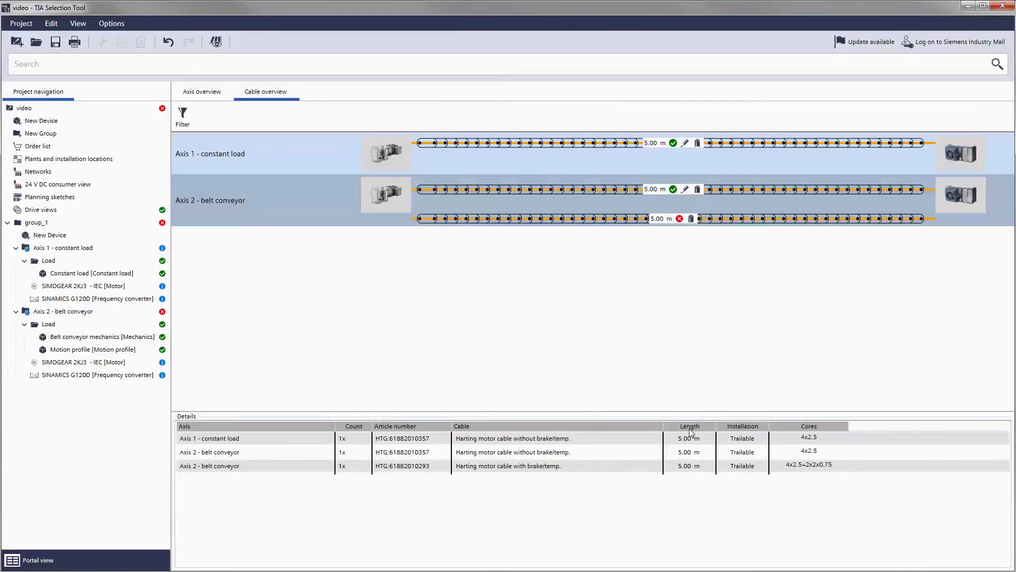
left_click(691, 219)
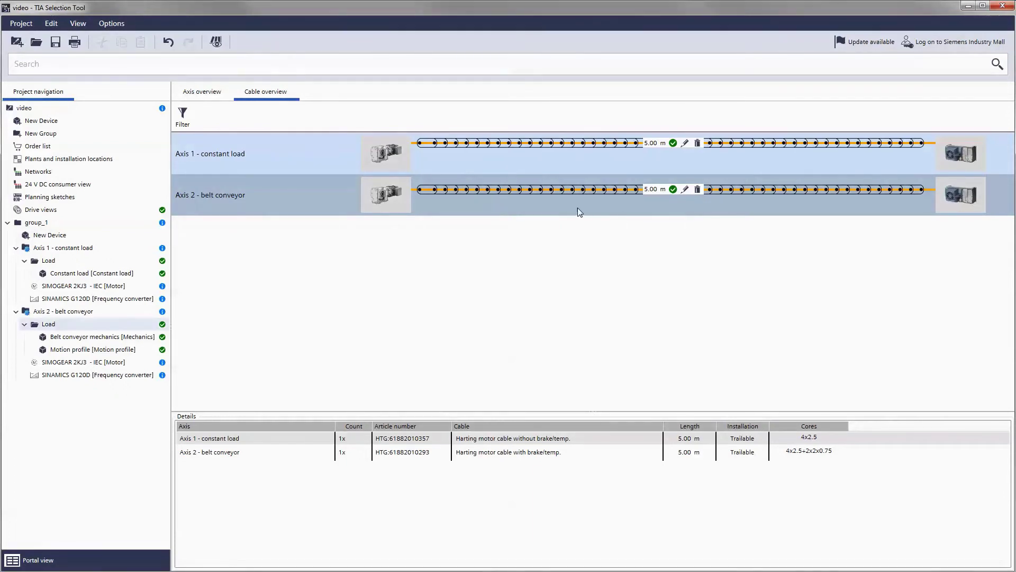
Review Axis 1 and Axis 2 in the axis overview and tree, then show group_1's properties.
left_click(204, 94)
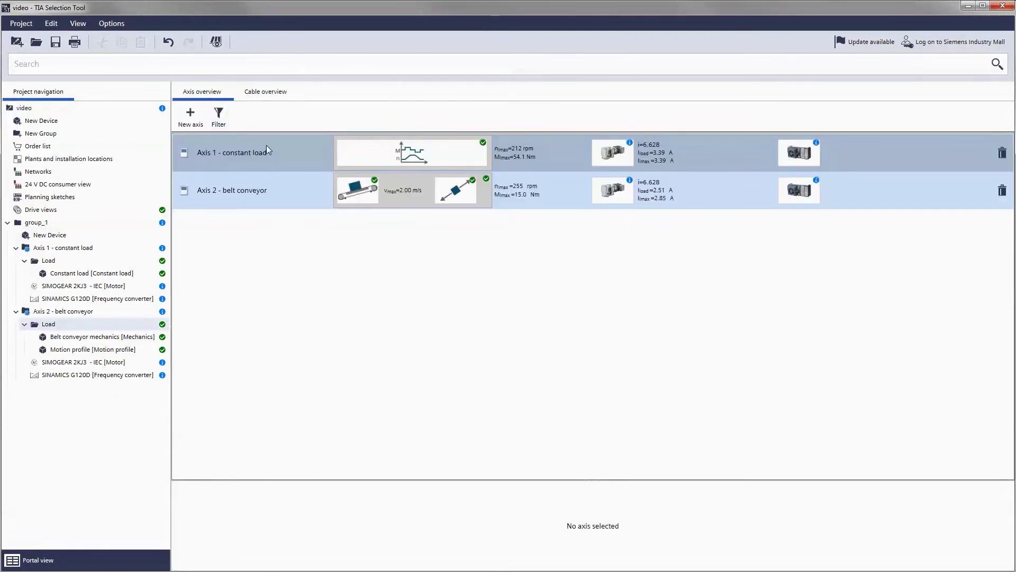
left_click(268, 150)
left_click(262, 195)
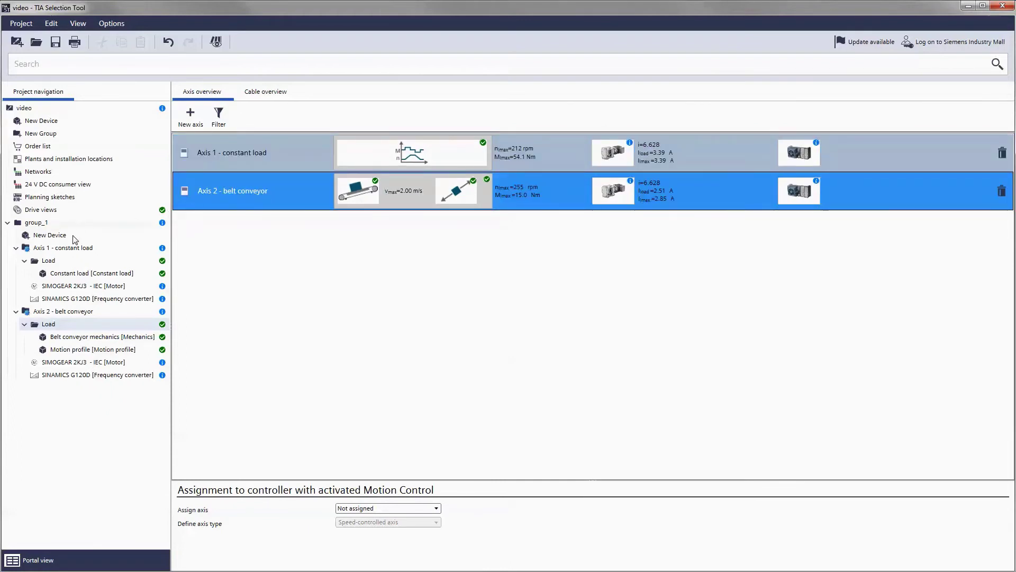
left_click(73, 250)
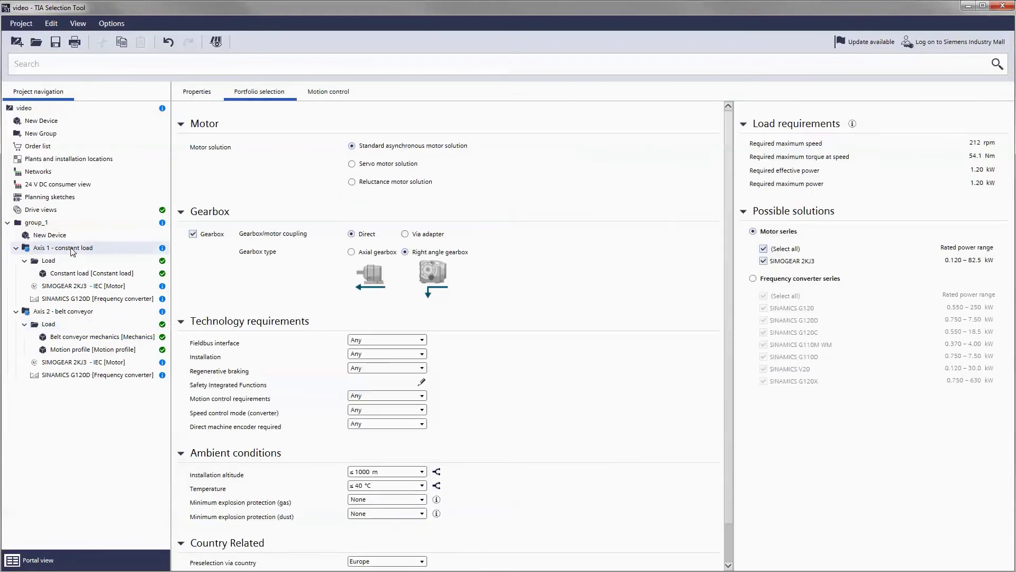
left_click(64, 313)
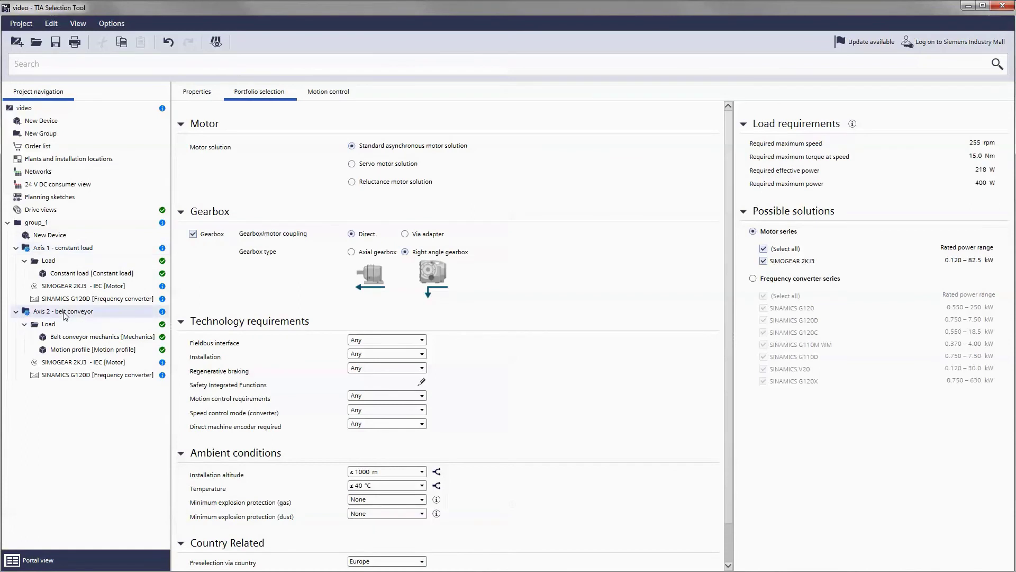
left_click(44, 224)
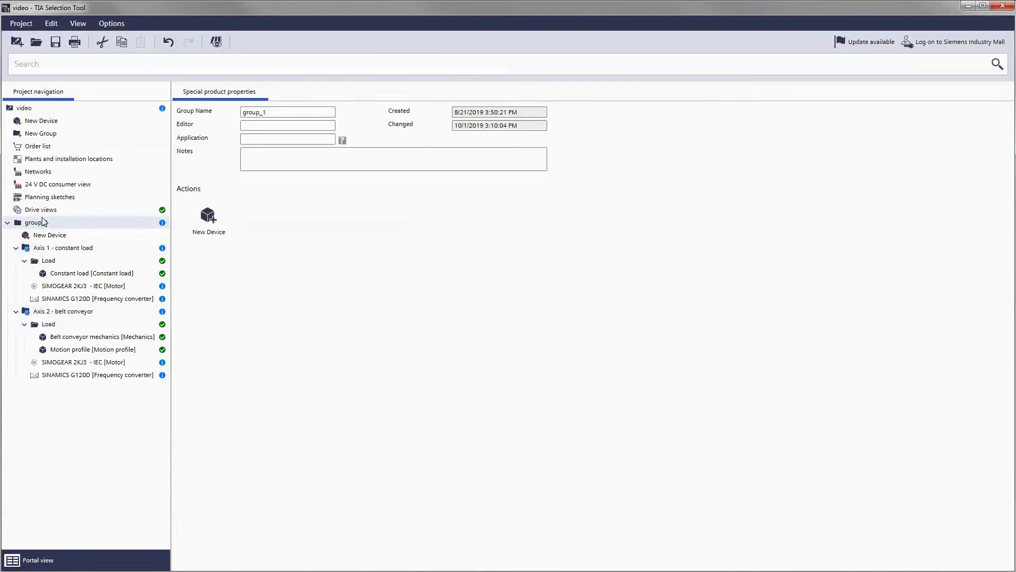
left_click(79, 43)
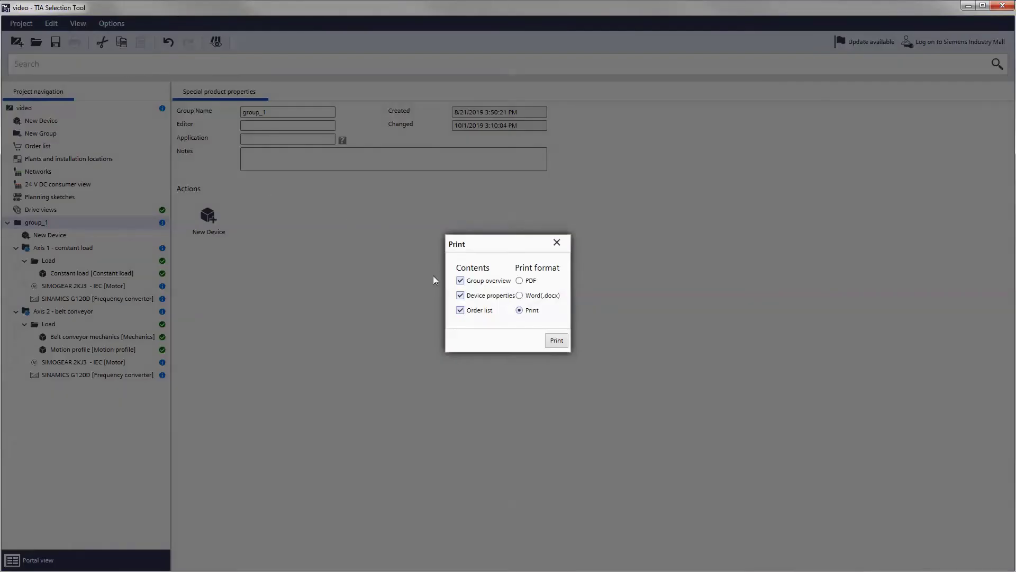
left_click(463, 297)
left_click(460, 311)
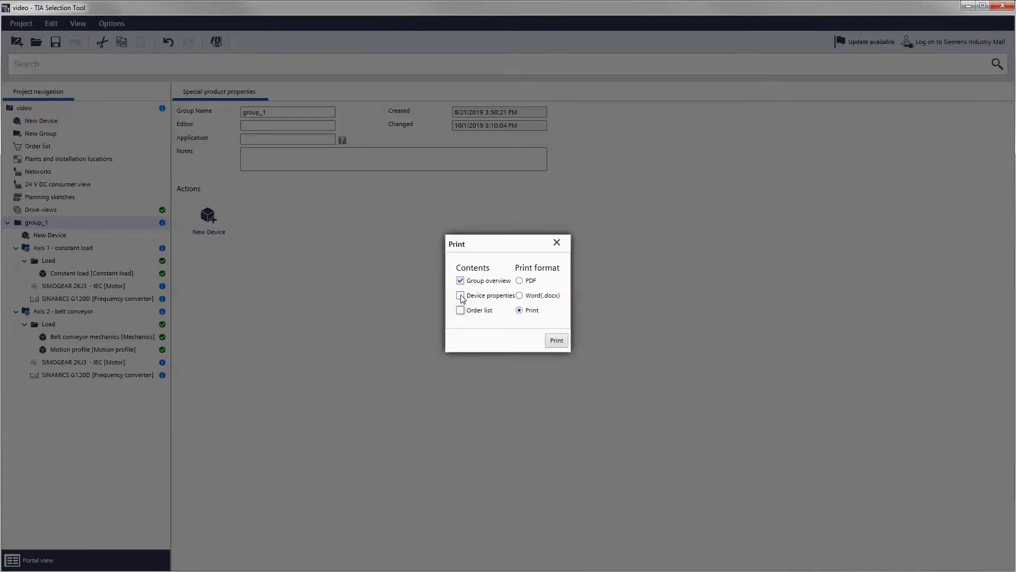
left_click(520, 281)
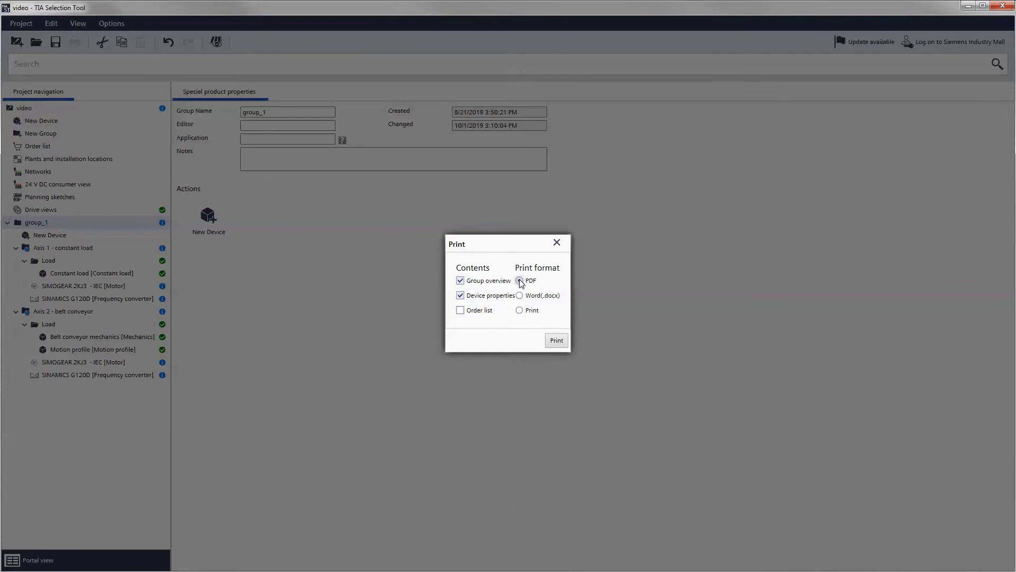
left_click(556, 243)
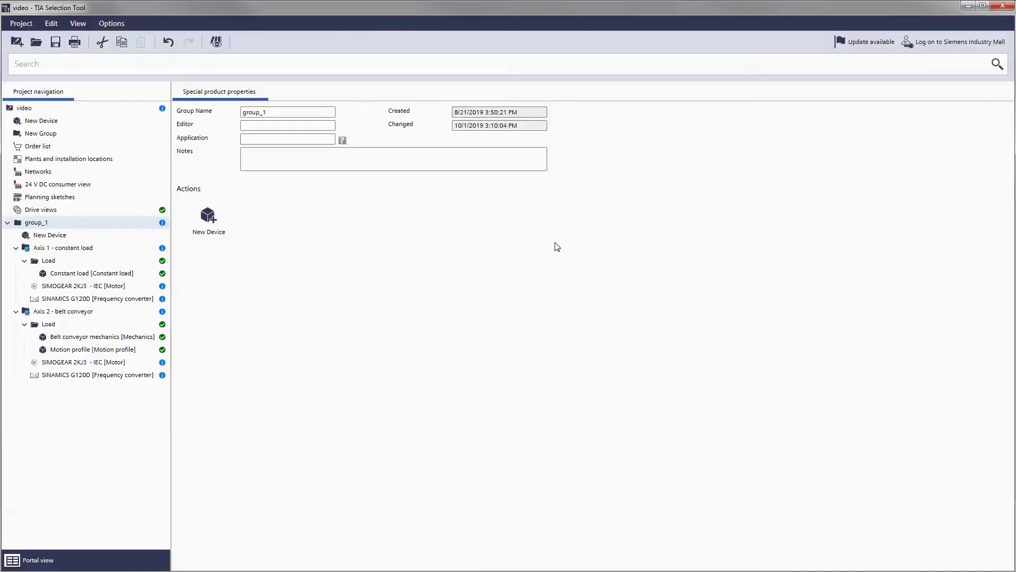
Show the project's order list and review its manufacturer selection unchanged.
left_click(40, 150)
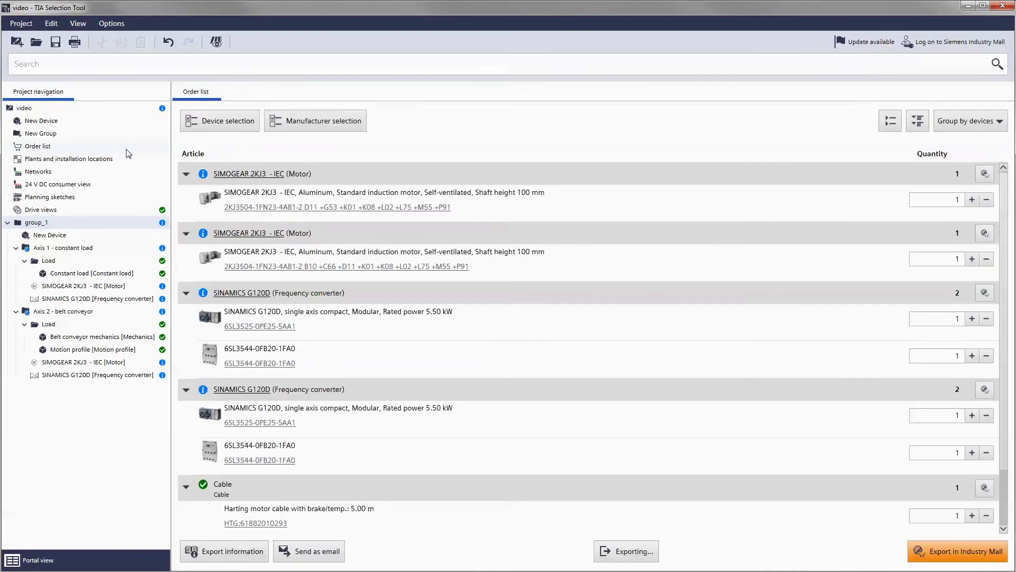
left_click(317, 127)
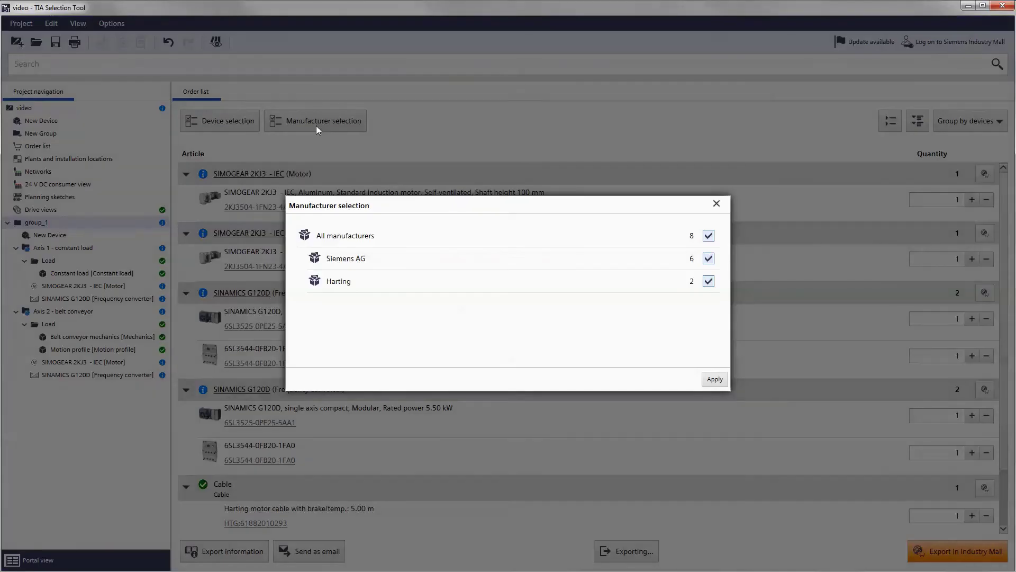
left_click(716, 204)
Collapse and re-expand all order list entries, keeping them grouped by devices.
left_click(891, 122)
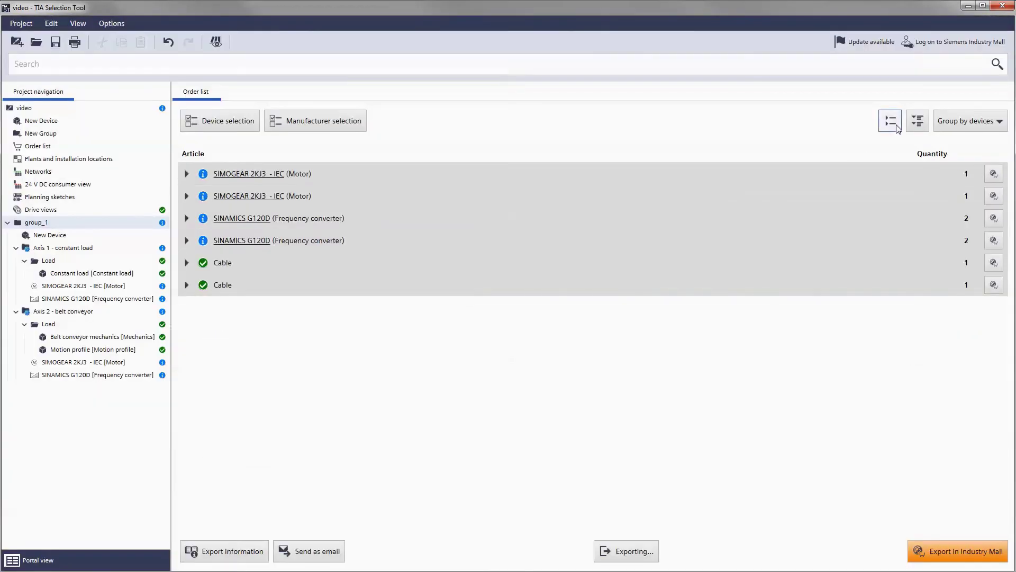
left_click(914, 127)
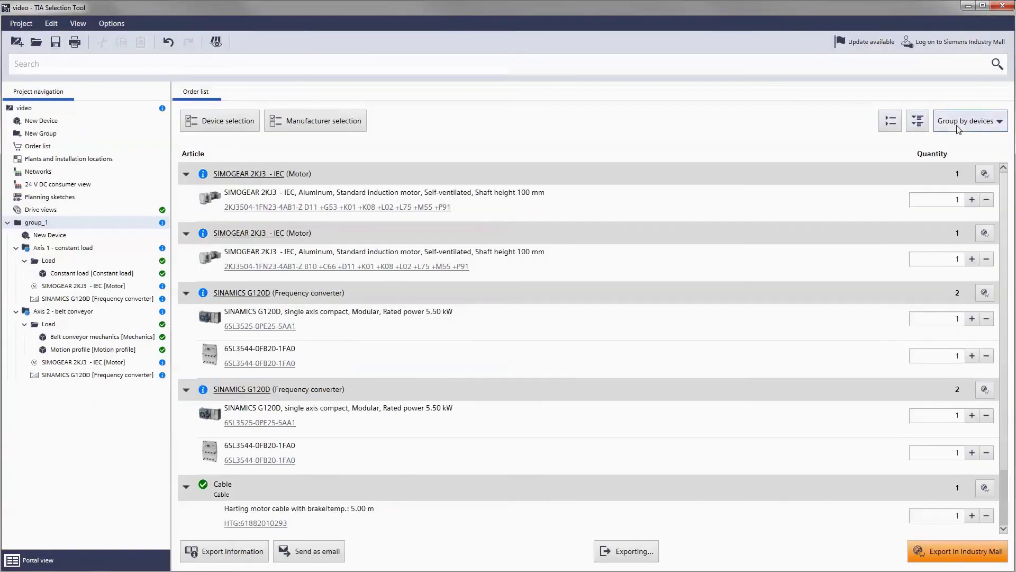
left_click(957, 124)
left_click(957, 125)
left_click(635, 553)
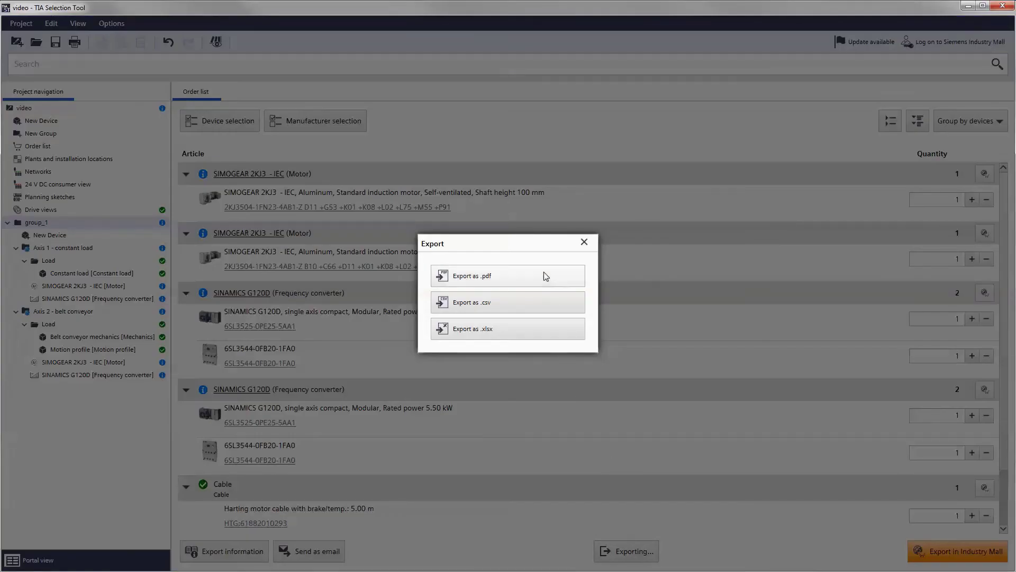
left_click(584, 241)
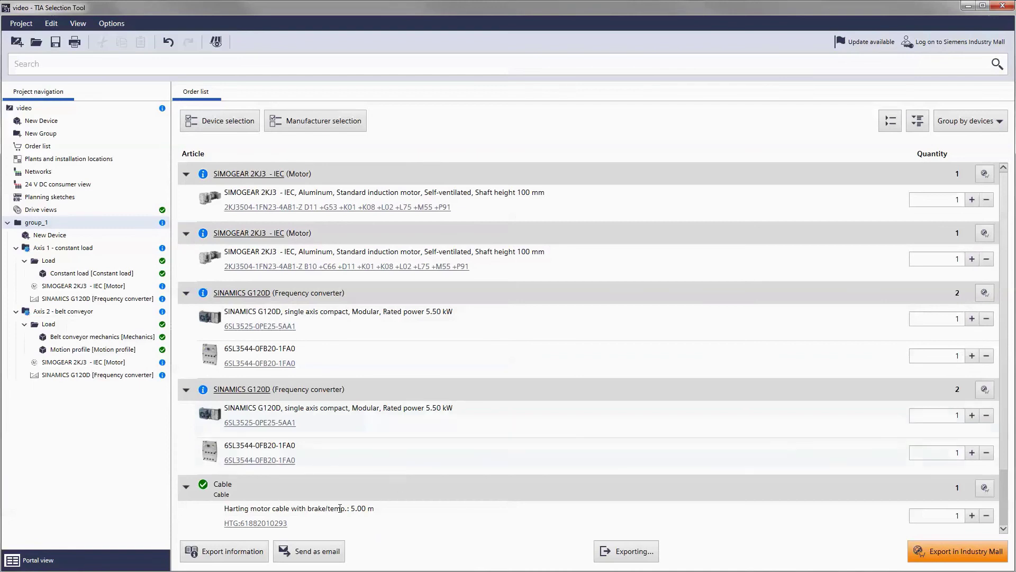
left_click(248, 557)
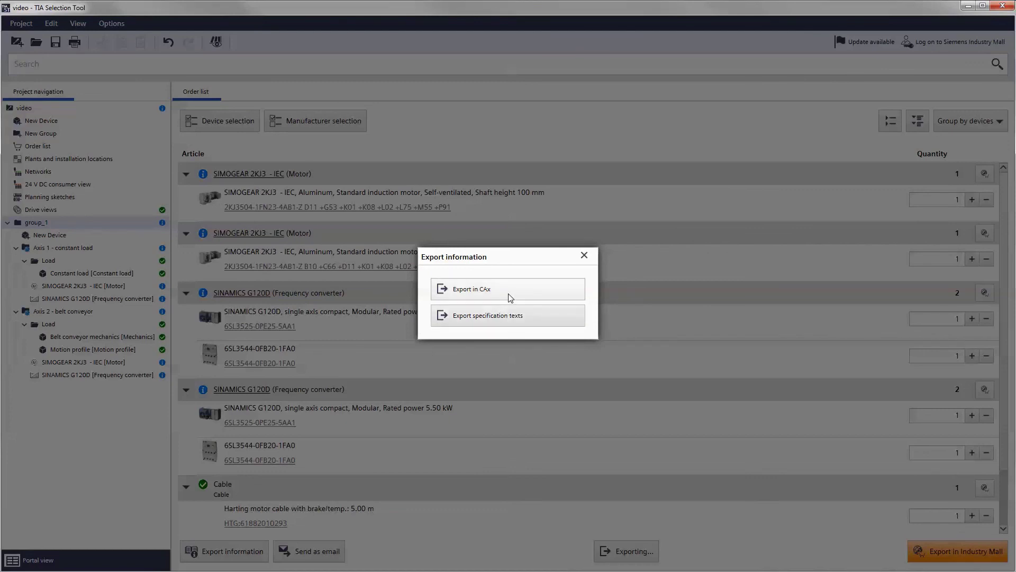
left_click(584, 257)
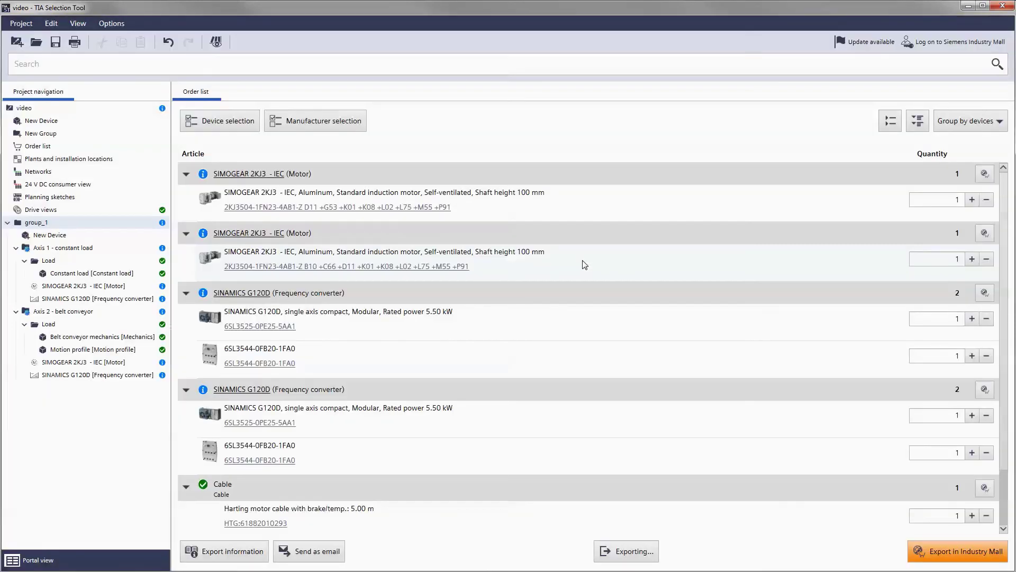